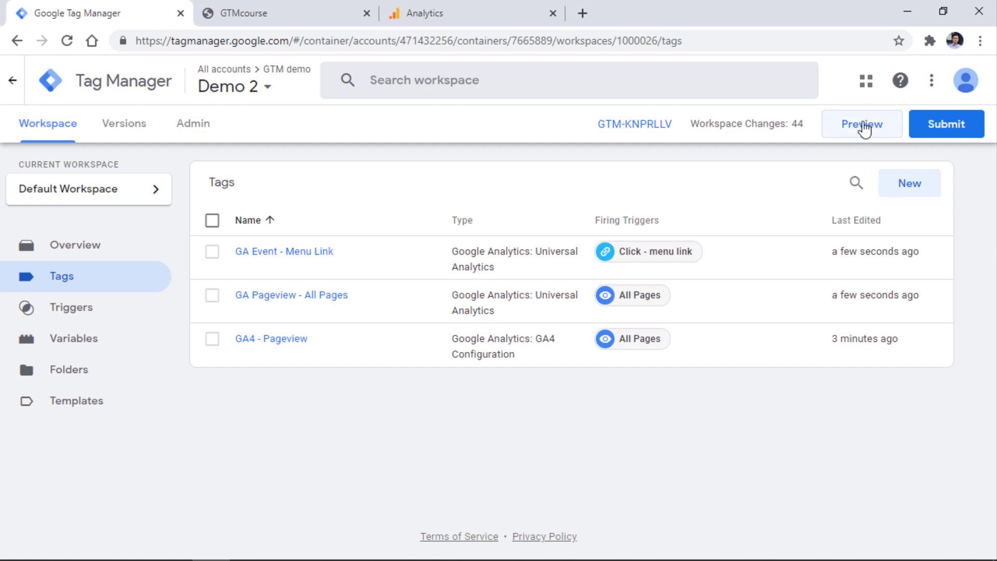
Open preview mode for the Tag Manager container GTM-KNPRLLV.
{"action": "left_click", "coordinate": [863, 130]}
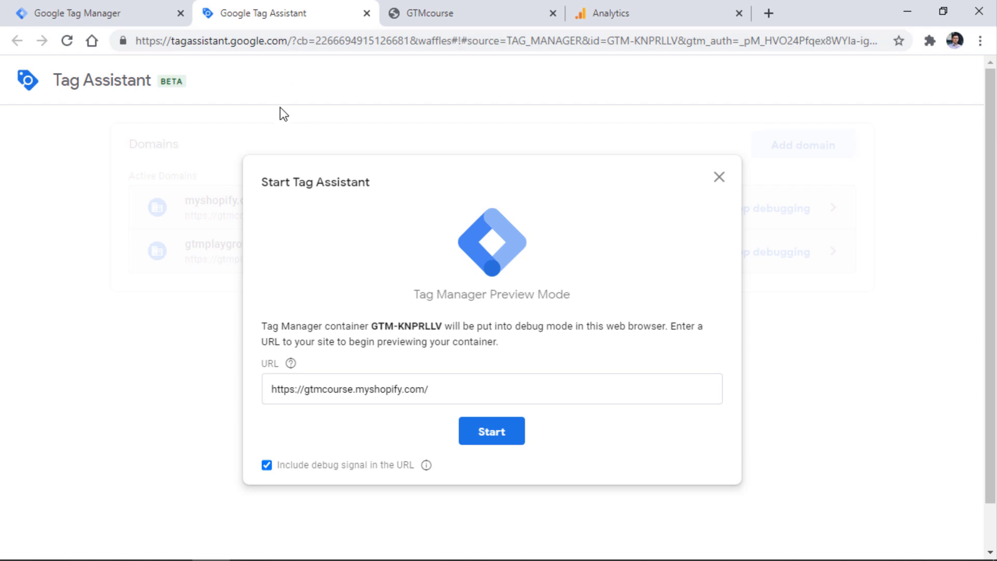
{"action": "left_click", "coordinate": [102, 15]}
{"action": "left_click", "coordinate": [116, 11]}
{"action": "left_click", "coordinate": [877, 134]}
{"action": "left_click_drag", "start_coordinate": [450, 389], "coordinate": [267, 390]}
{"action": "left_click", "coordinate": [520, 391]}
{"action": "left_click", "coordinate": [422, 294]}
{"action": "left_click_drag", "start_coordinate": [483, 384], "coordinate": [319, 388]}
{"action": "triple_click", "coordinate": [281, 390]}
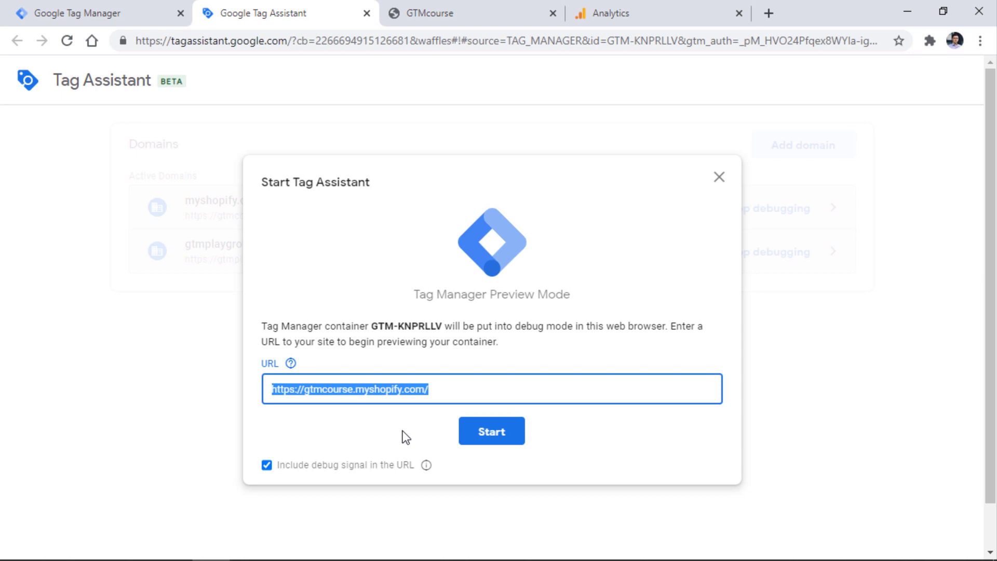
{"action": "left_click", "coordinate": [266, 466]}
{"action": "left_click", "coordinate": [266, 466]}
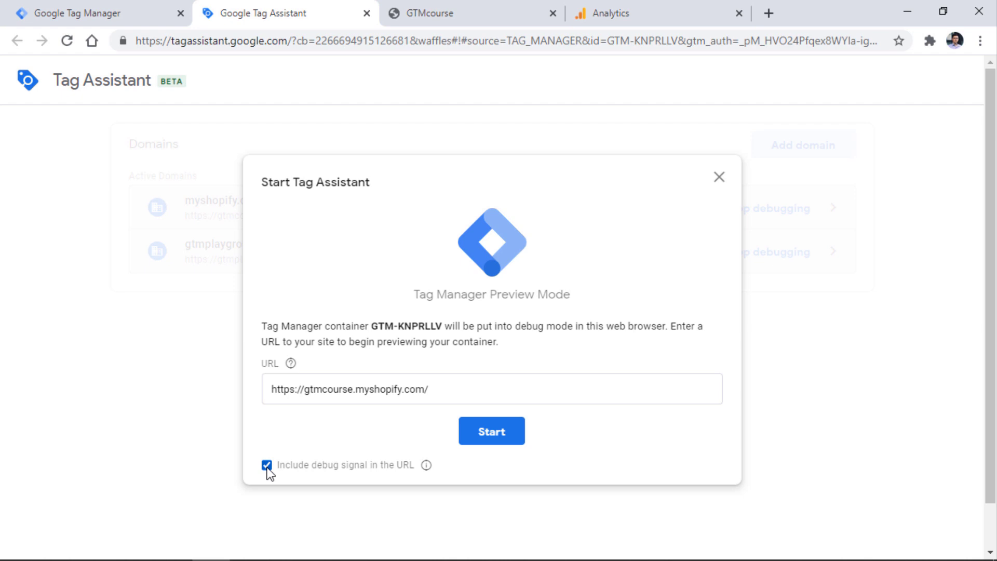
{"action": "left_click", "coordinate": [491, 433]}
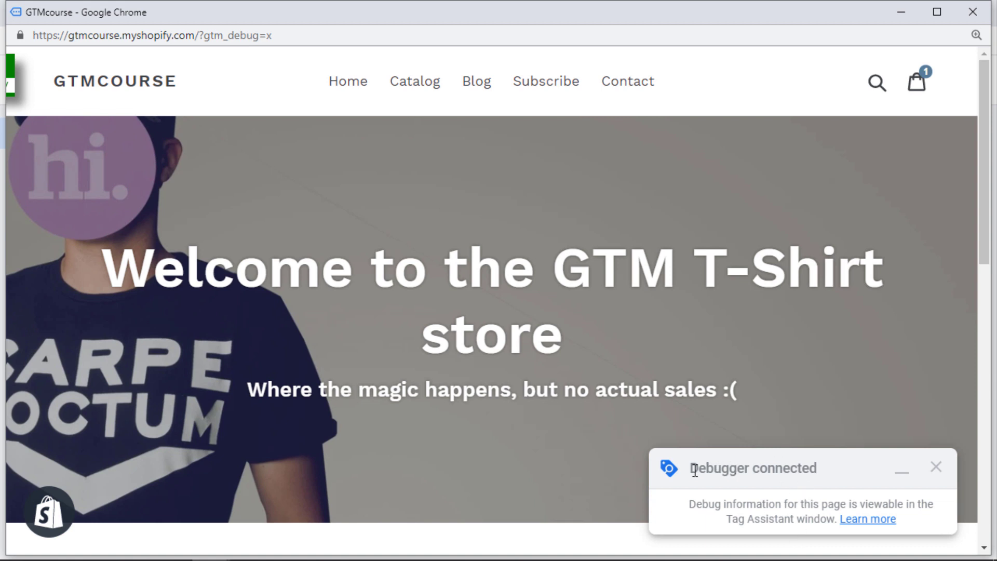
Check the debugger badge on the store page, minimise the store window and continue to the Tag Assistant debug summary.
{"action": "left_click_drag", "start_coordinate": [692, 468], "coordinate": [824, 468]}
{"action": "left_click", "coordinate": [816, 470]}
{"action": "left_click", "coordinate": [900, 12]}
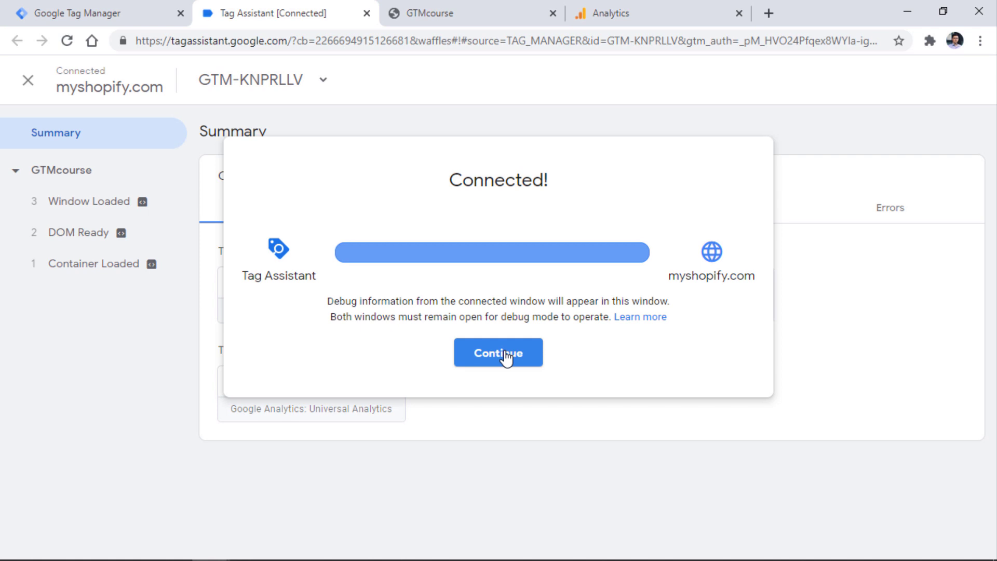
{"action": "left_click", "coordinate": [506, 357]}
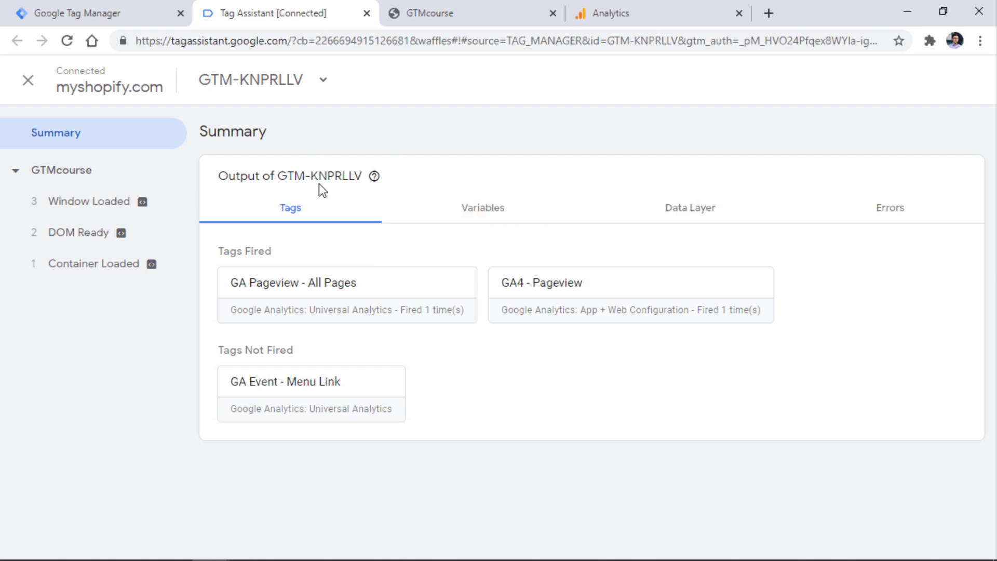
Arrange the Tag Assistant window and the store window side by side.
{"action": "mouse_move", "coordinate": [374, 179]}
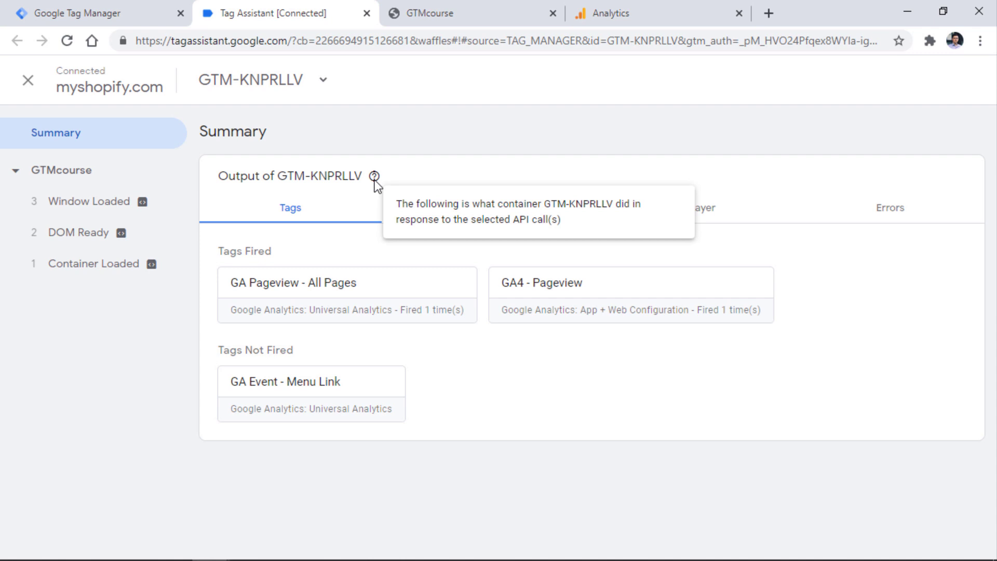
{"action": "key", "text": "super+Left"}
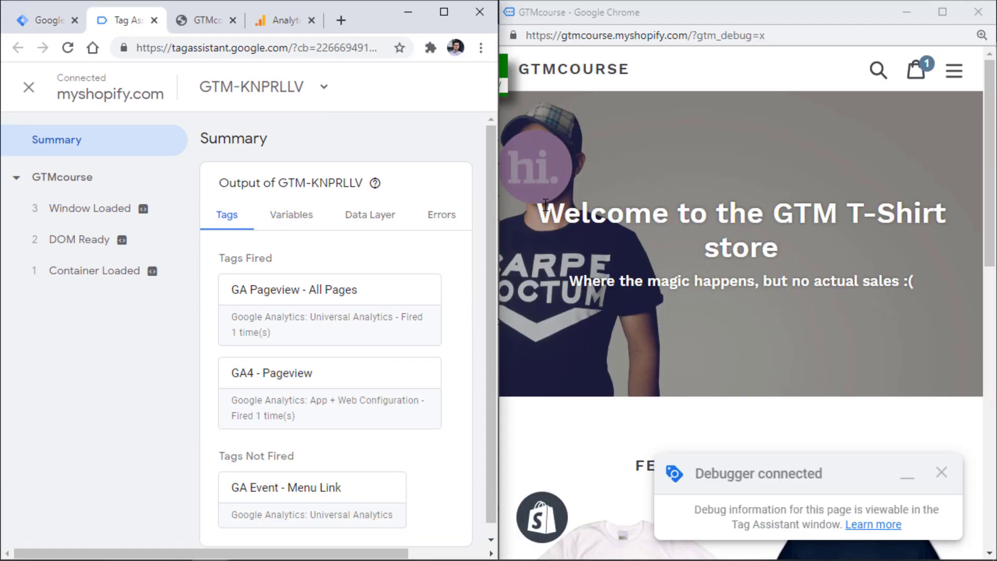
{"action": "right_click", "coordinate": [559, 195]}
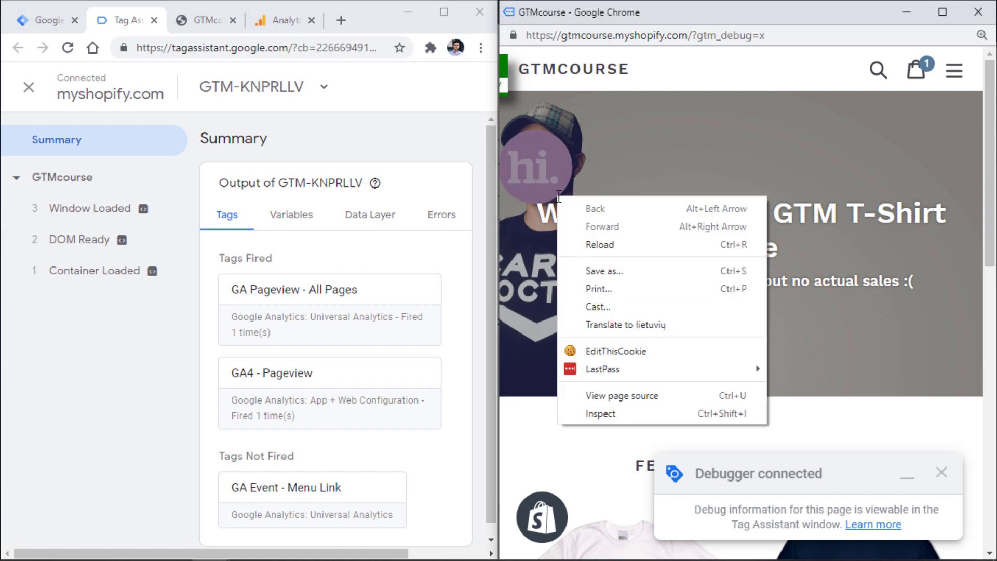
{"action": "left_click", "coordinate": [568, 152]}
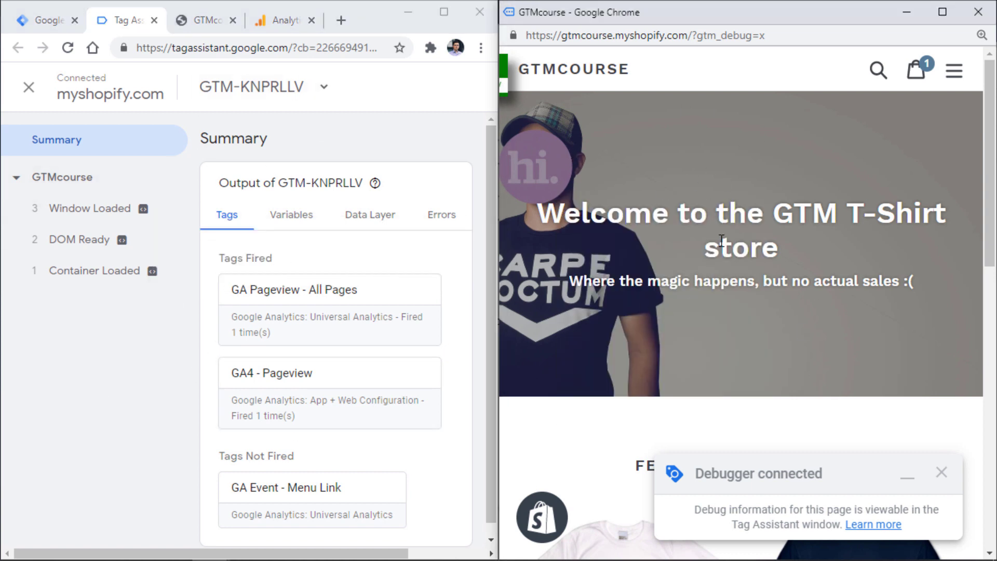
{"action": "left_click_drag", "start_coordinate": [720, 473], "coordinate": [813, 472]}
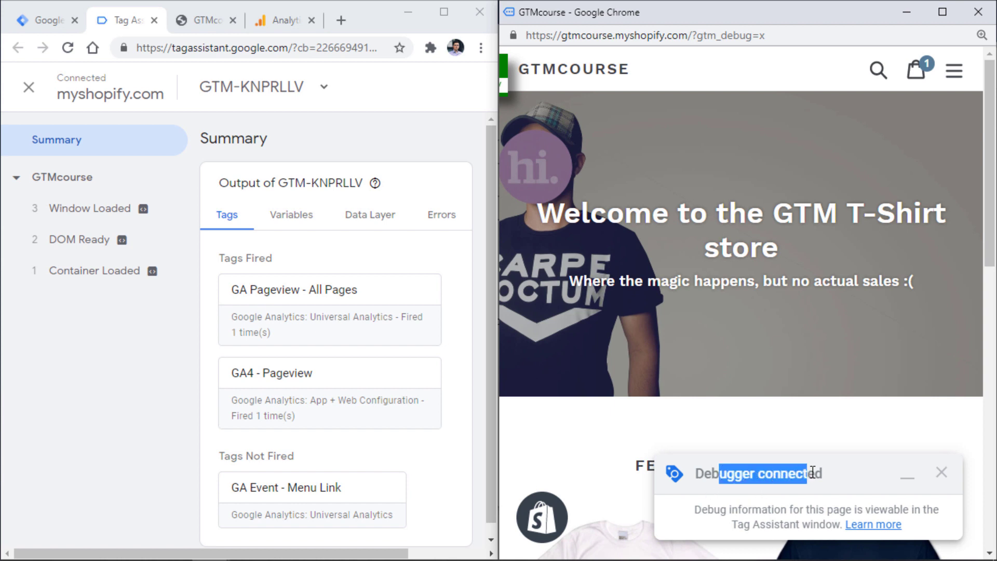
{"action": "left_click", "coordinate": [802, 99]}
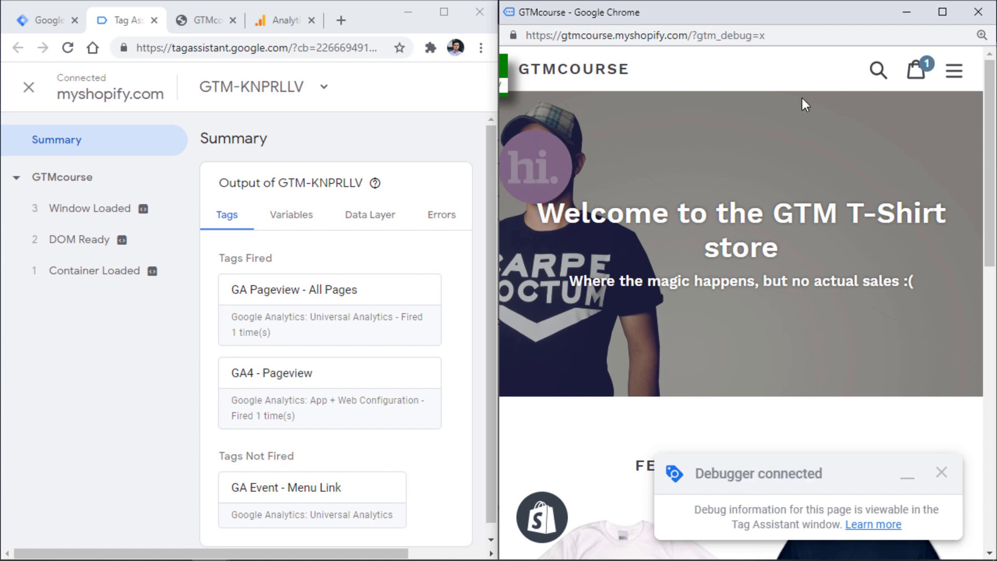
Follow the Home link in the store's navigation and inspect the resulting Link Click event in Tag Assistant.
{"action": "left_click", "coordinate": [954, 78]}
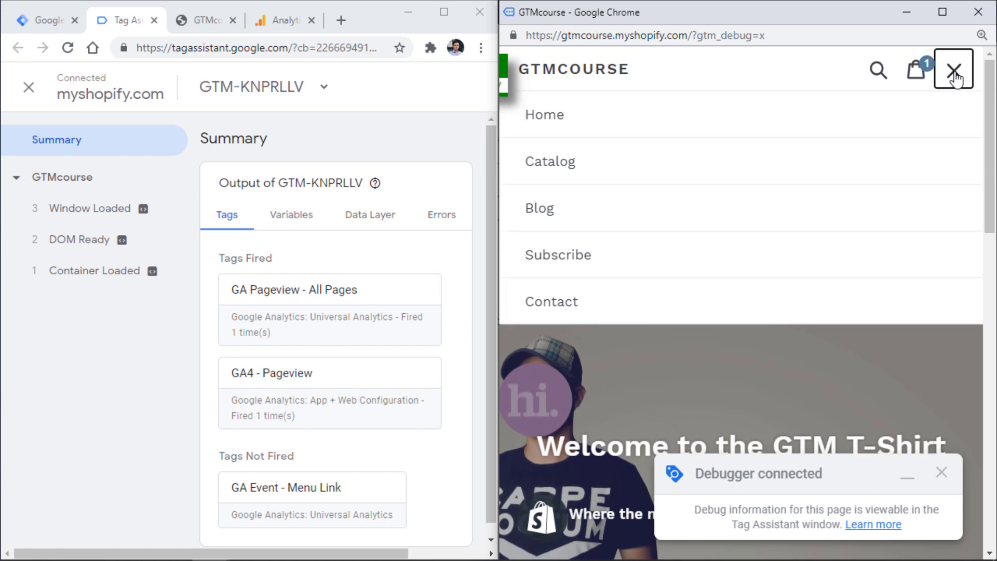
{"action": "left_click", "coordinate": [550, 118]}
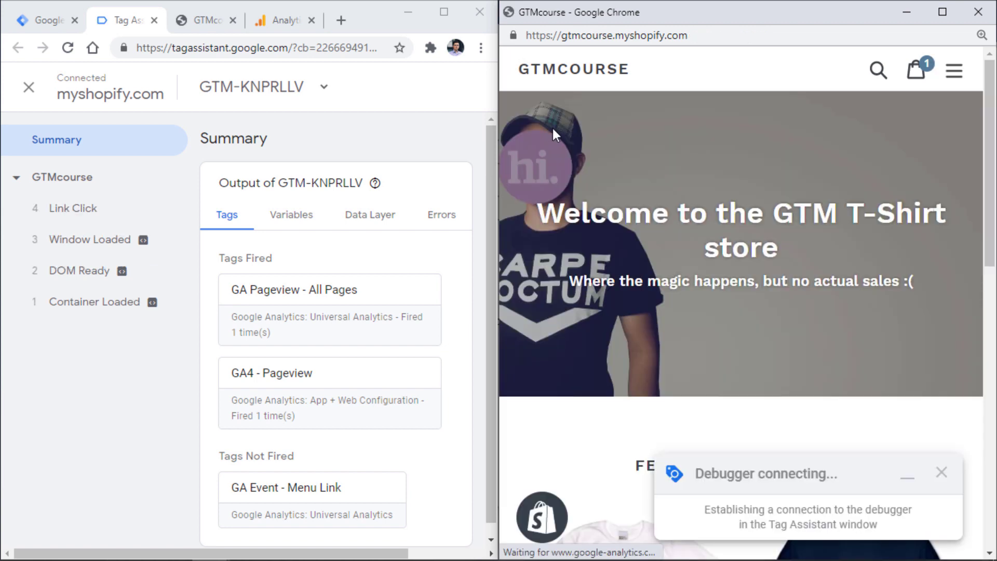
{"action": "left_click", "coordinate": [85, 332]}
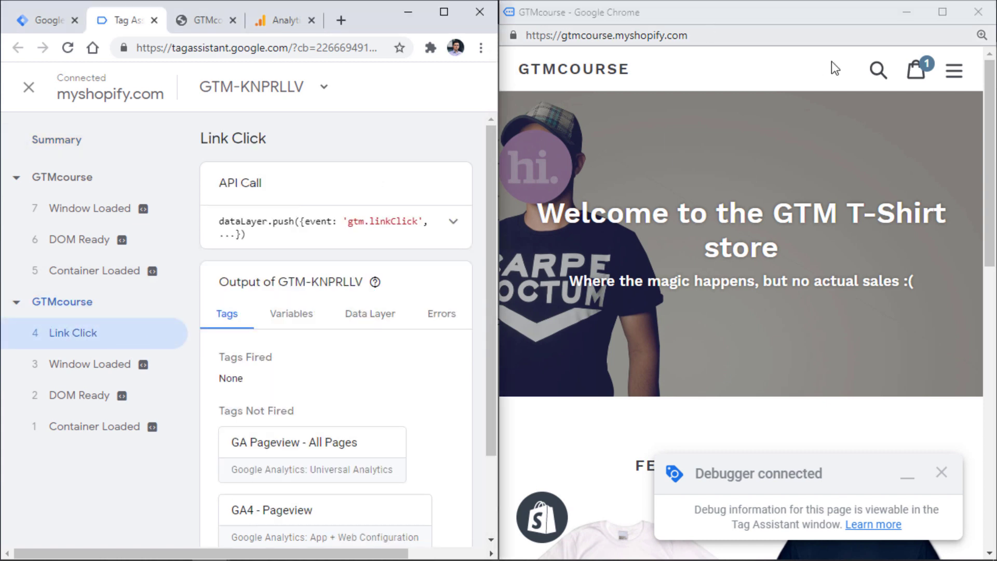
Follow the Catalog link in the store's navigation and inspect Link Click event 8 in Tag Assistant.
{"action": "left_click", "coordinate": [954, 70]}
{"action": "left_click", "coordinate": [540, 165]}
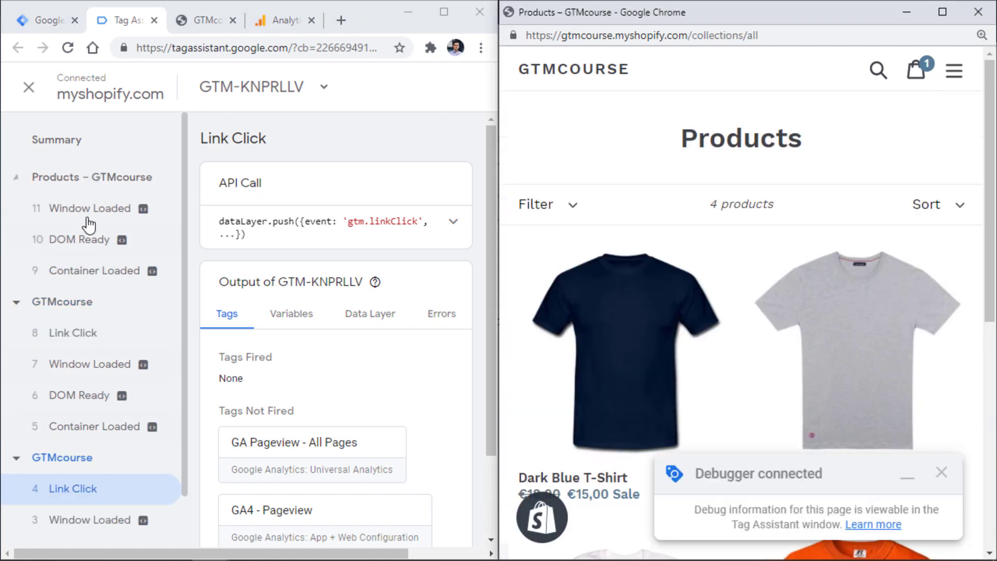
{"action": "left_click", "coordinate": [97, 332]}
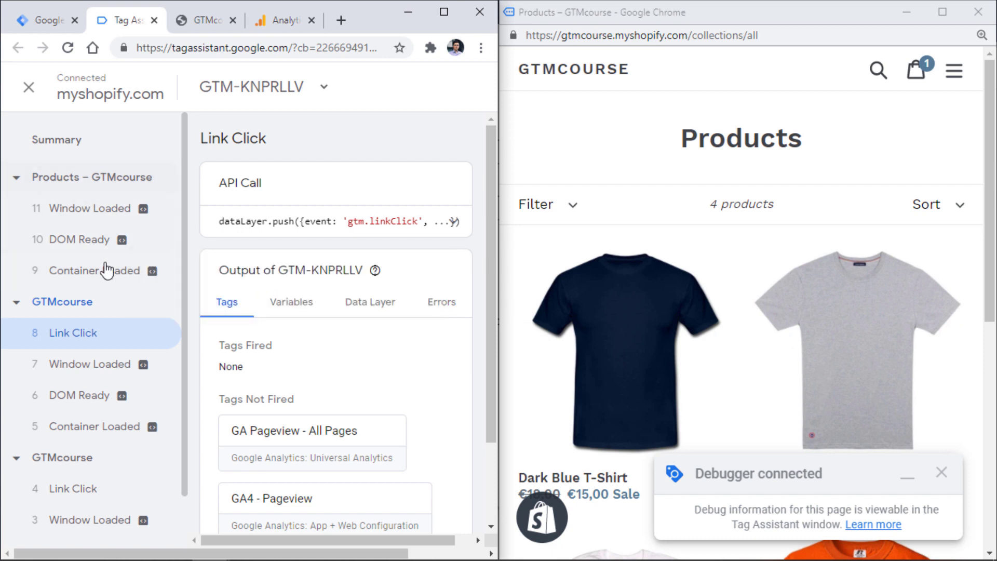
Collapse all three page groups in the event list, expand them again and review the events of each page.
{"action": "scroll", "coordinate": [185, 172], "scroll_direction": "down", "scroll_amount": 1}
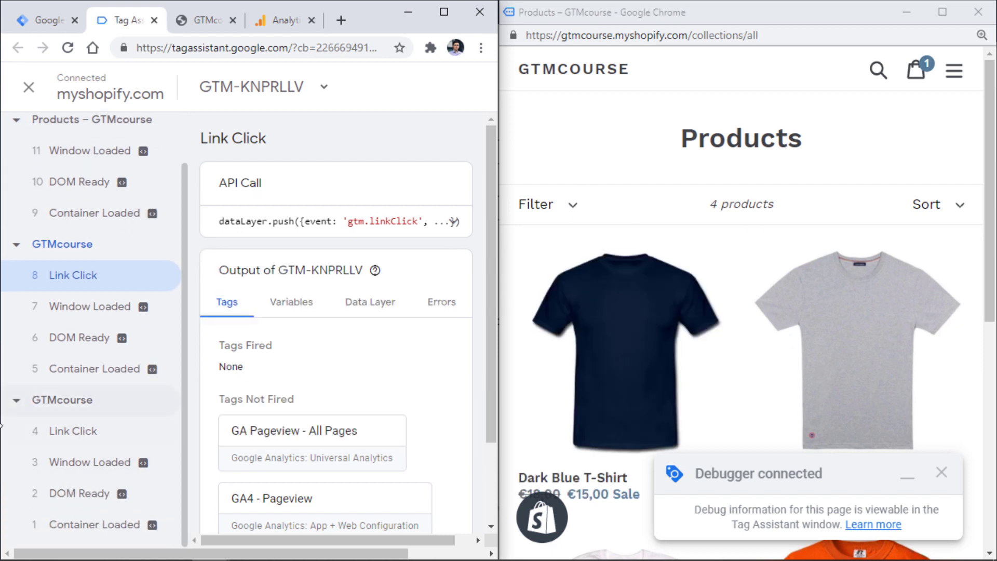
{"action": "left_click", "coordinate": [16, 400]}
{"action": "left_click", "coordinate": [17, 306]}
{"action": "left_click", "coordinate": [16, 177]}
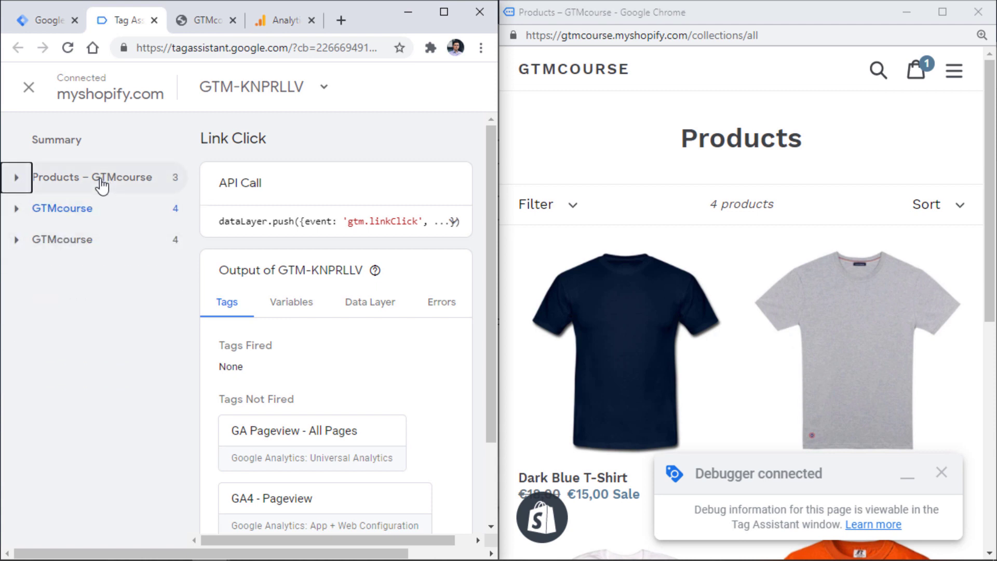
{"action": "left_click", "coordinate": [16, 242]}
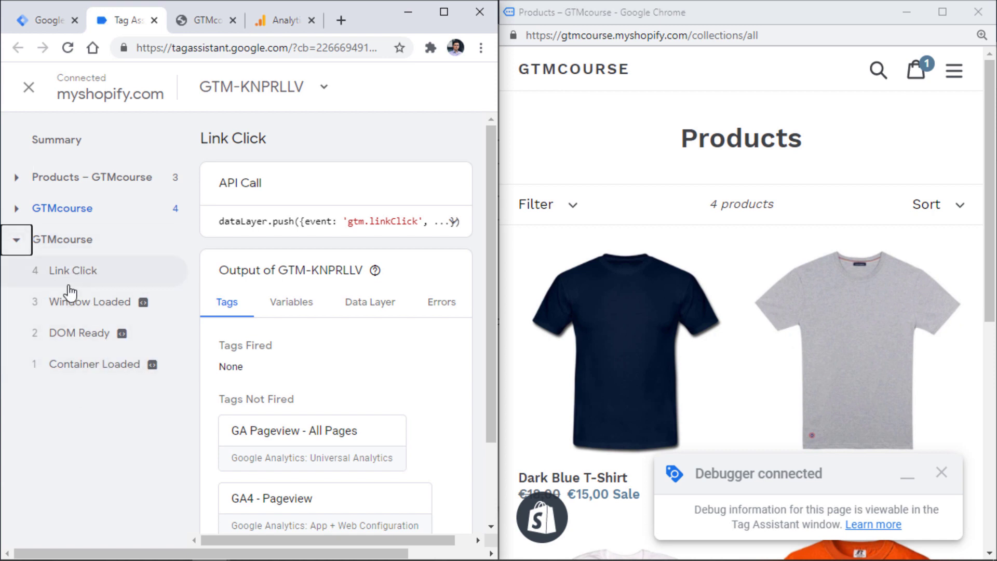
{"action": "left_click", "coordinate": [16, 208]}
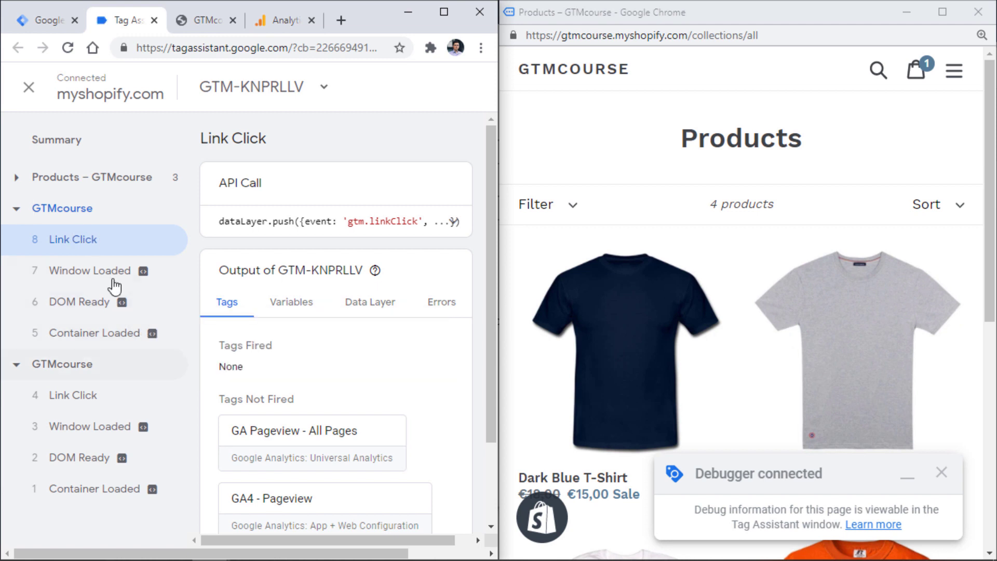
{"action": "left_click", "coordinate": [20, 179]}
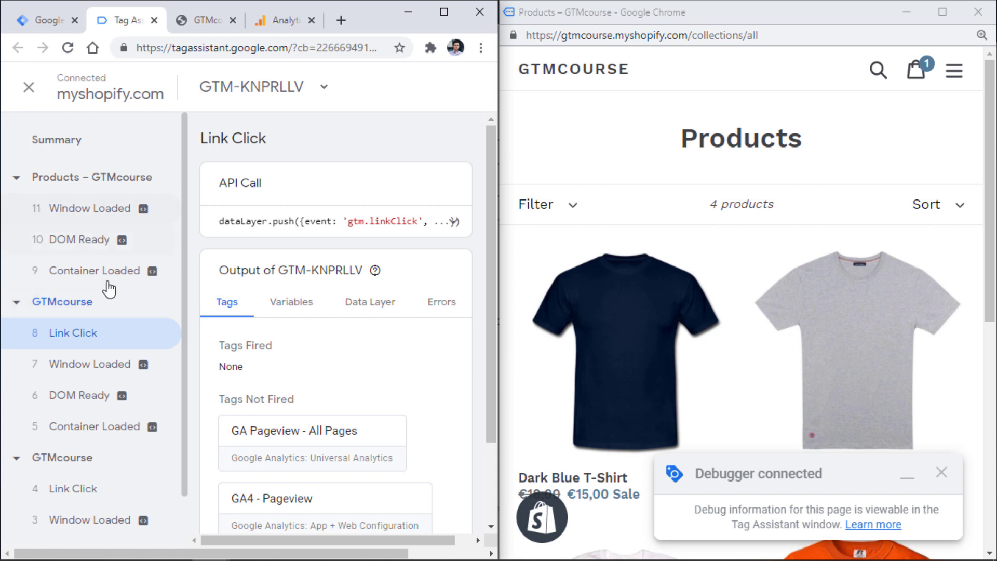
{"action": "scroll", "coordinate": [78, 519], "scroll_direction": "down", "scroll_amount": 1}
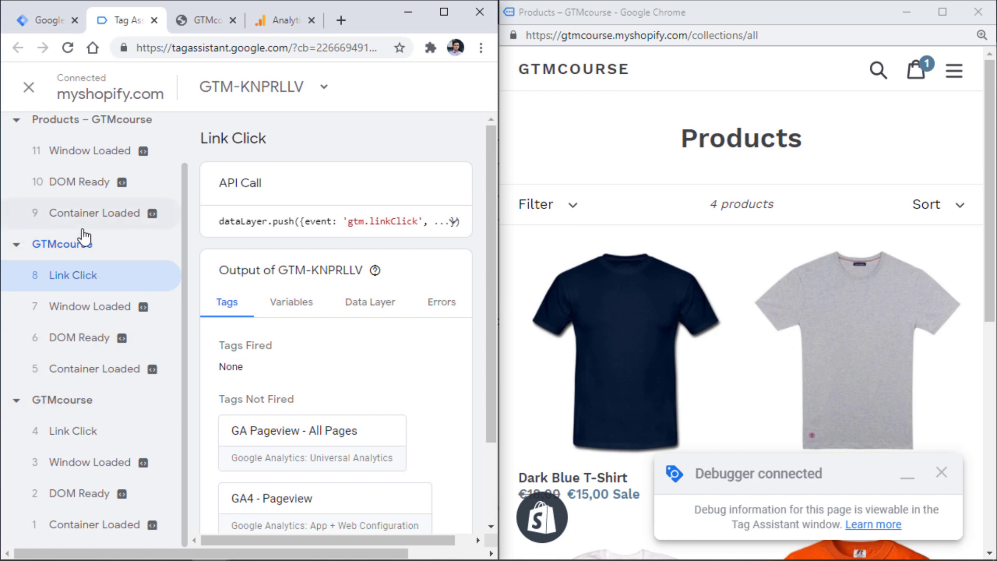
{"action": "scroll", "coordinate": [80, 229], "scroll_direction": "up", "scroll_amount": 1}
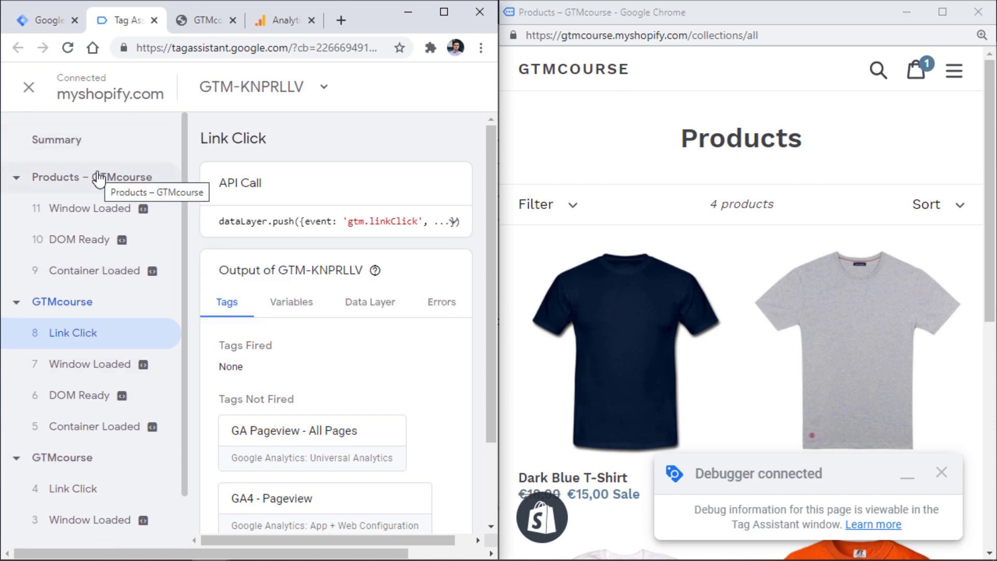
{"action": "scroll", "coordinate": [101, 236], "scroll_direction": "down", "scroll_amount": 1}
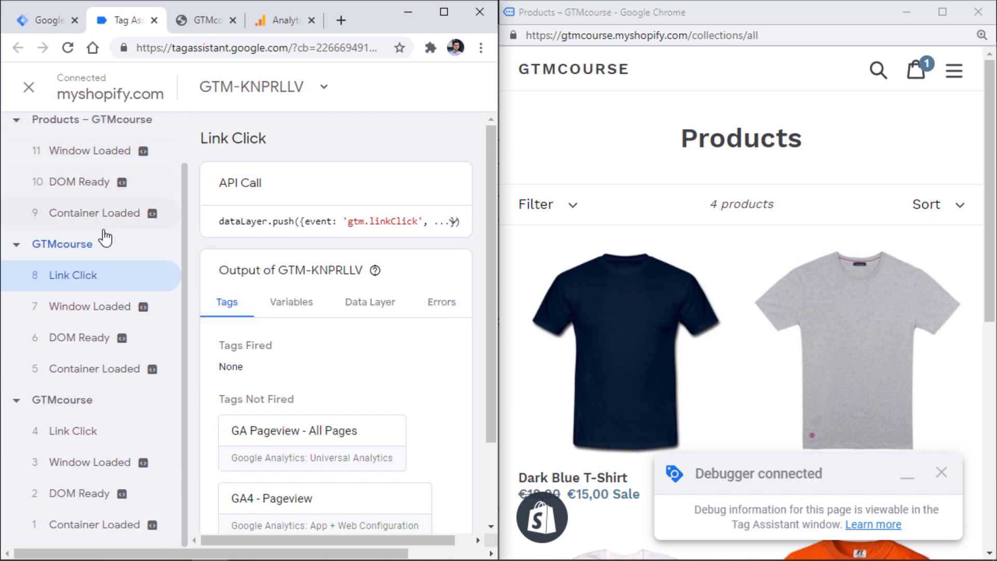
Examine the API call, tags and data layer of Container Loaded event 1, and select Window Loaded event 7.
{"action": "left_click", "coordinate": [92, 526]}
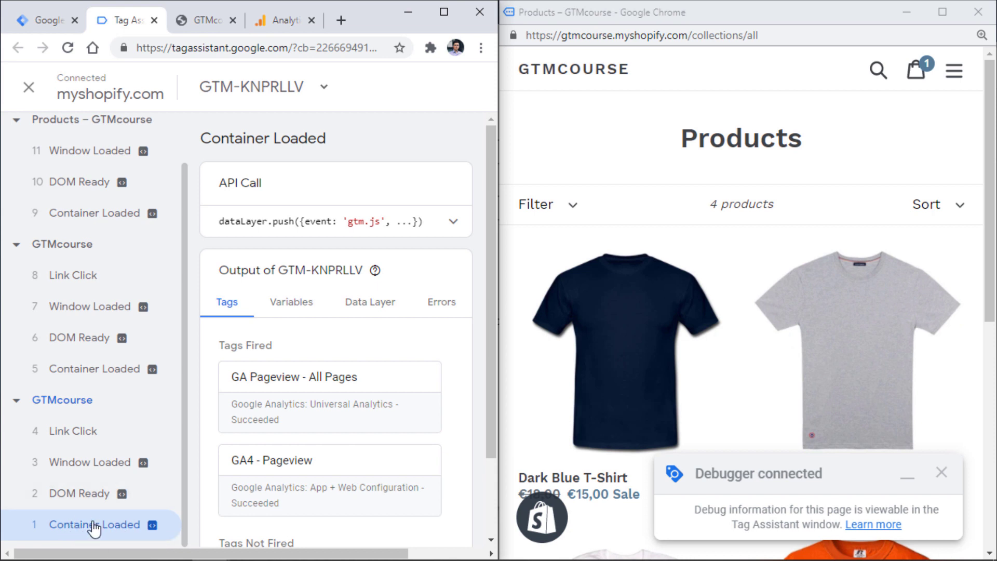
{"action": "left_click", "coordinate": [454, 223]}
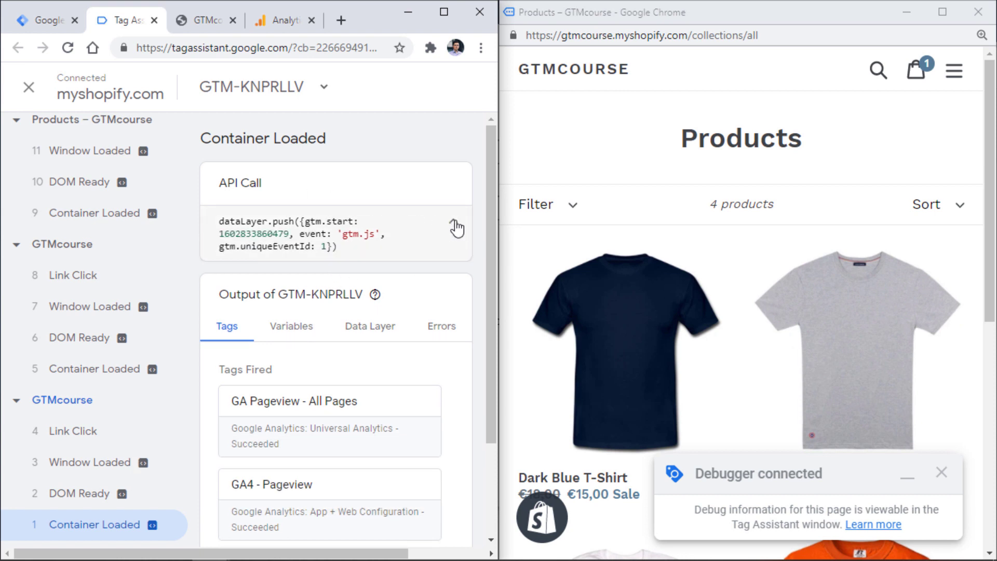
{"action": "left_click", "coordinate": [454, 223]}
{"action": "scroll", "coordinate": [242, 344], "scroll_direction": "down", "scroll_amount": 2}
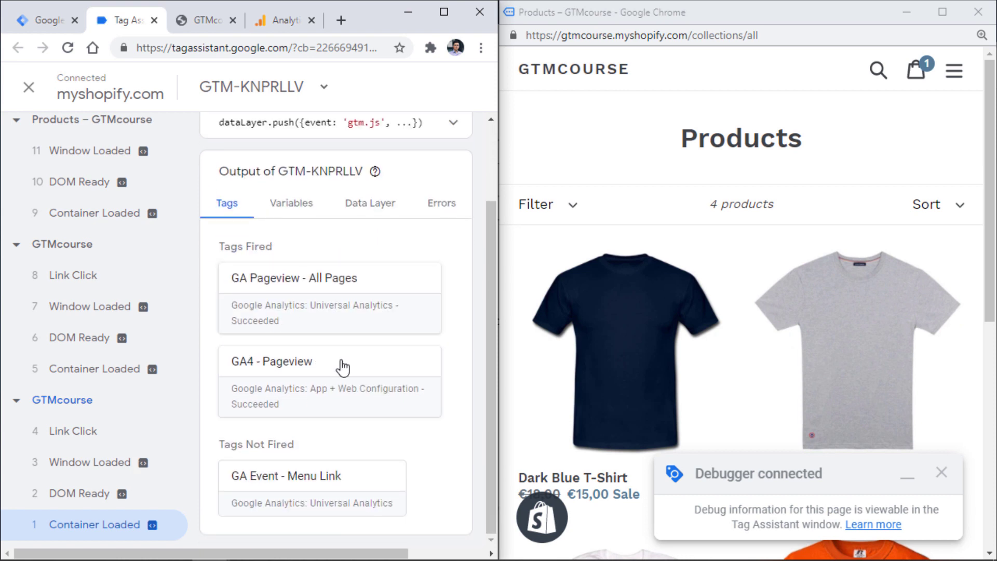
{"action": "left_click", "coordinate": [371, 204]}
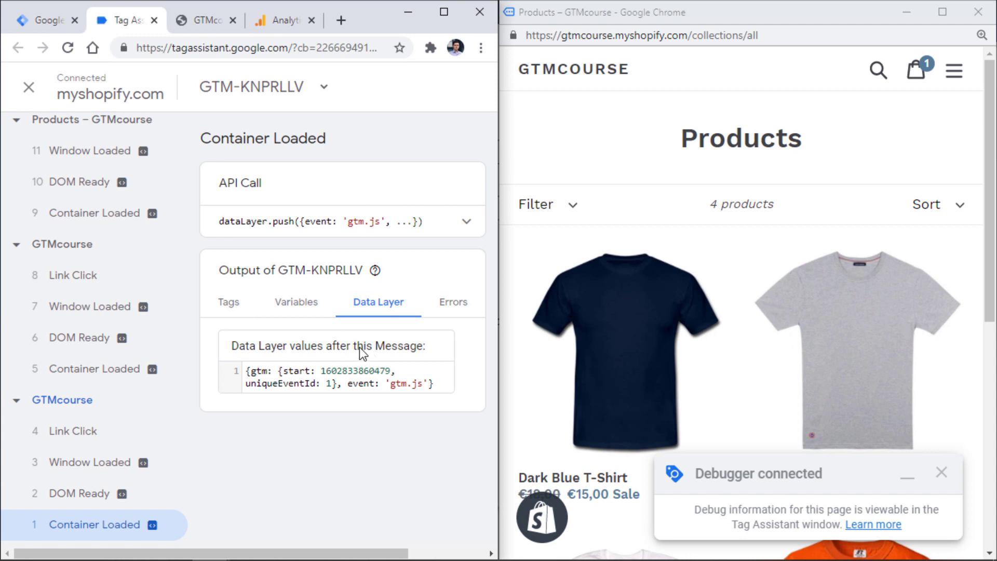
{"action": "left_click", "coordinate": [228, 302]}
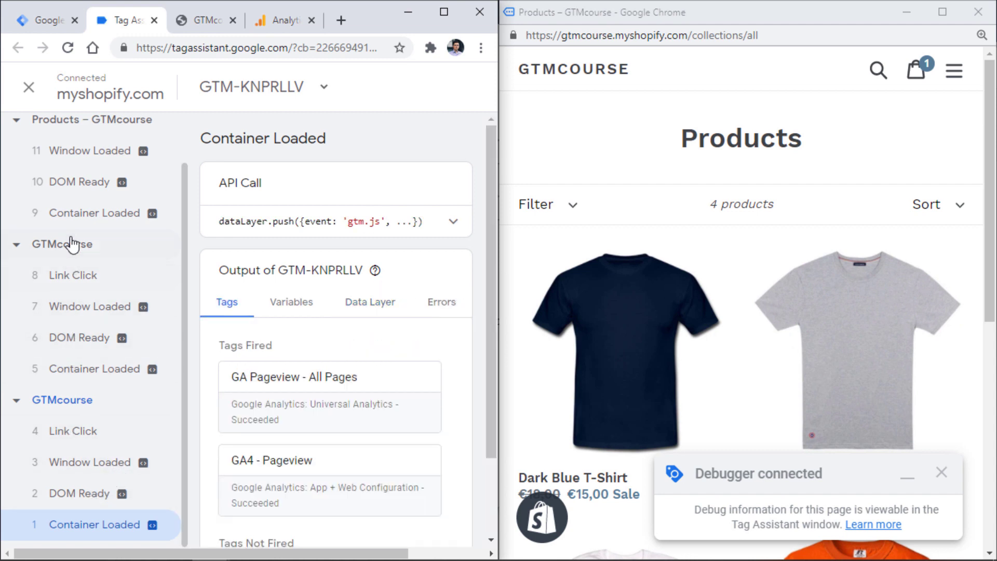
{"action": "scroll", "coordinate": [92, 221], "scroll_direction": "up", "scroll_amount": 2}
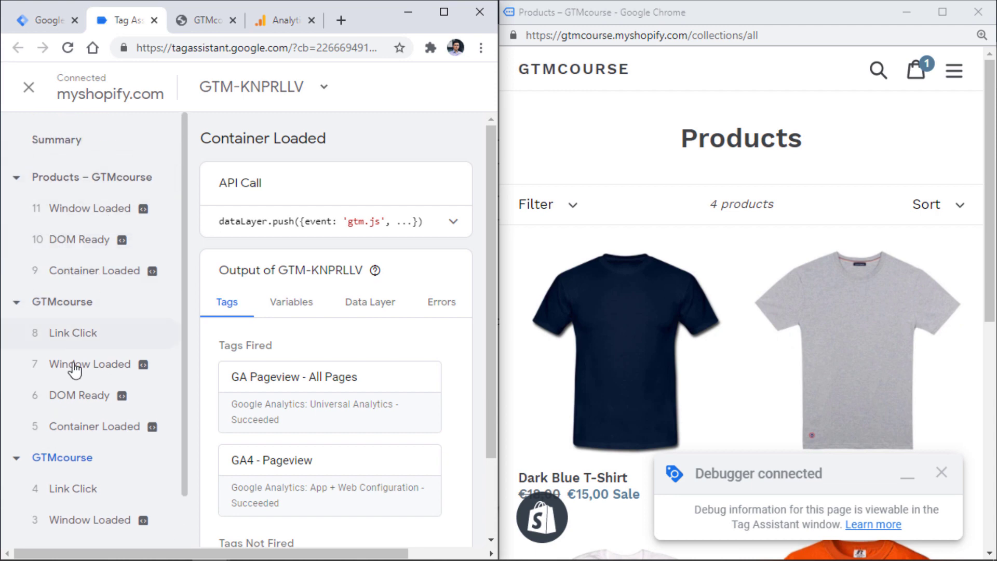
{"action": "left_click", "coordinate": [85, 365]}
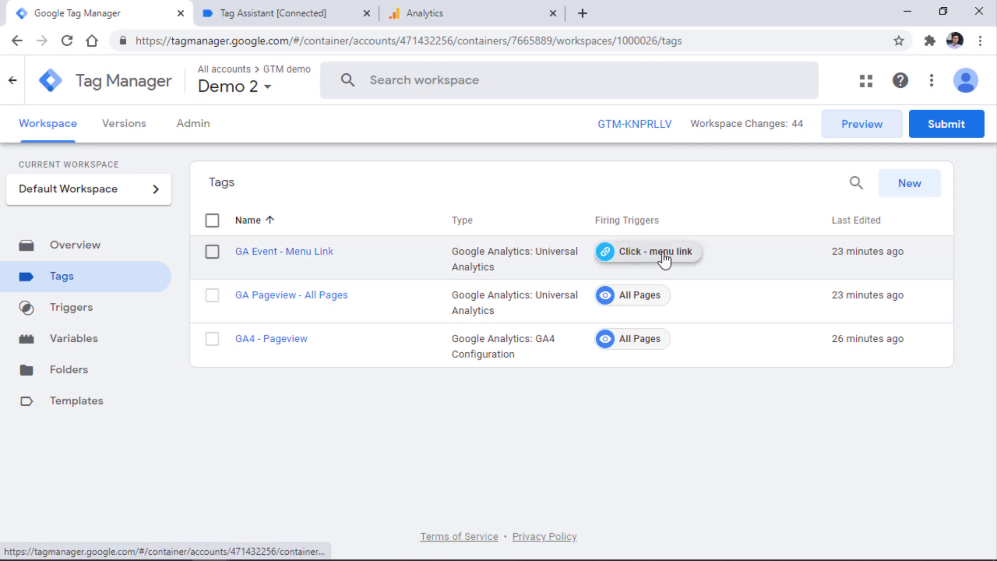
Return to Tag Assistant and open the GA Event - Menu Link tag's details for Link Click event 8.
{"action": "left_click", "coordinate": [263, 13]}
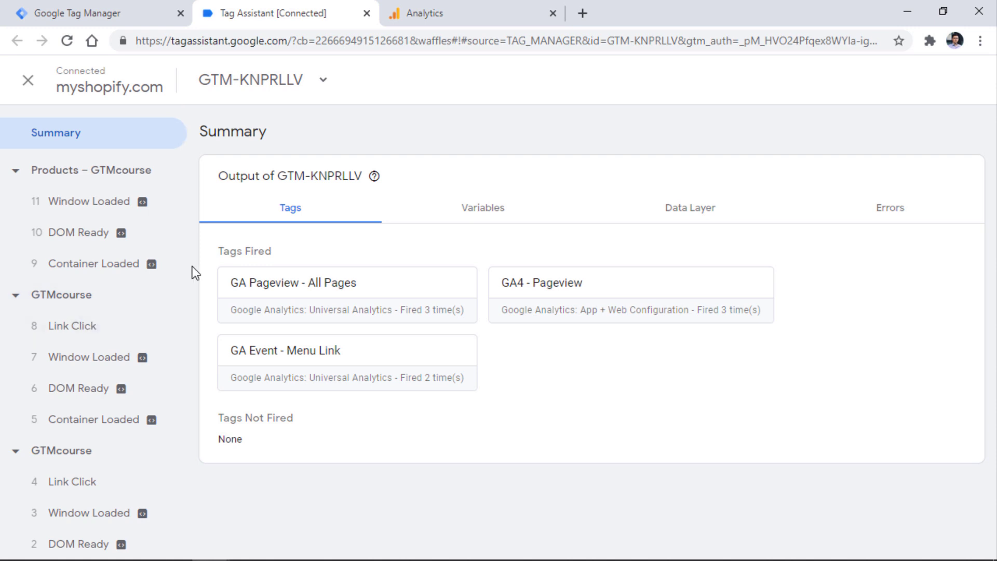
{"action": "left_click", "coordinate": [89, 327]}
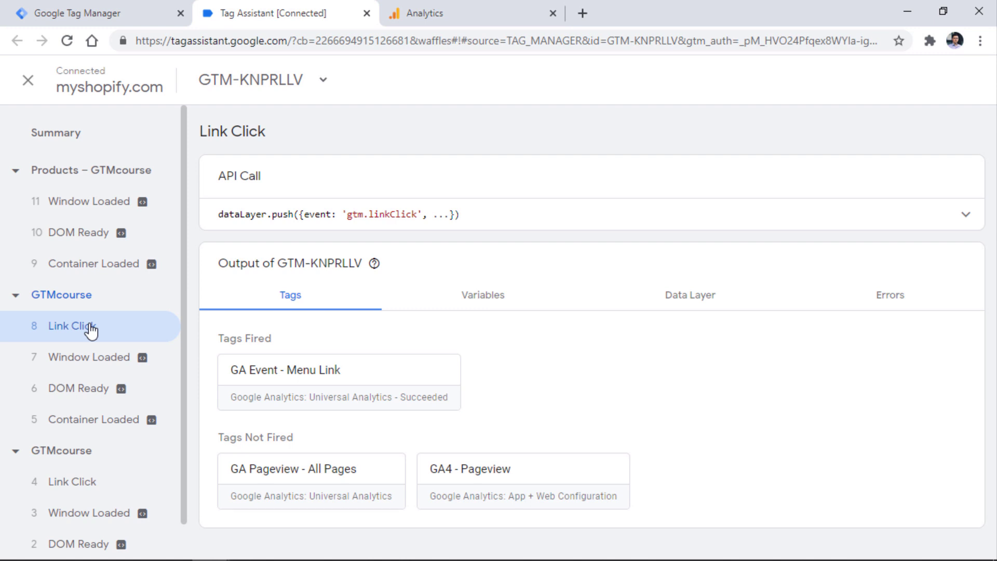
{"action": "left_click", "coordinate": [336, 373]}
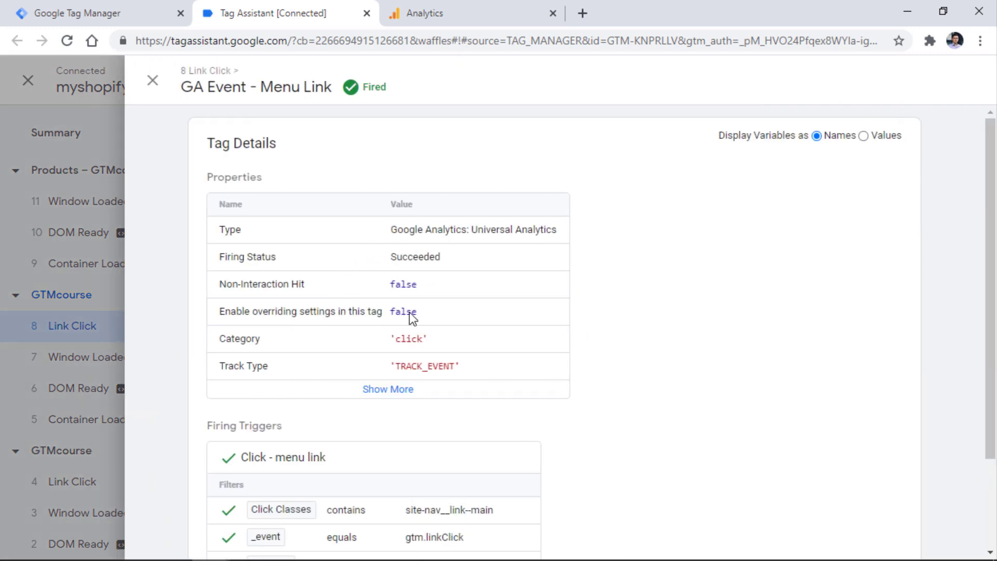
Expand all of the tag's properties, display variables as values, and examine the Action, Label and firing triggers.
{"action": "left_click", "coordinate": [379, 392]}
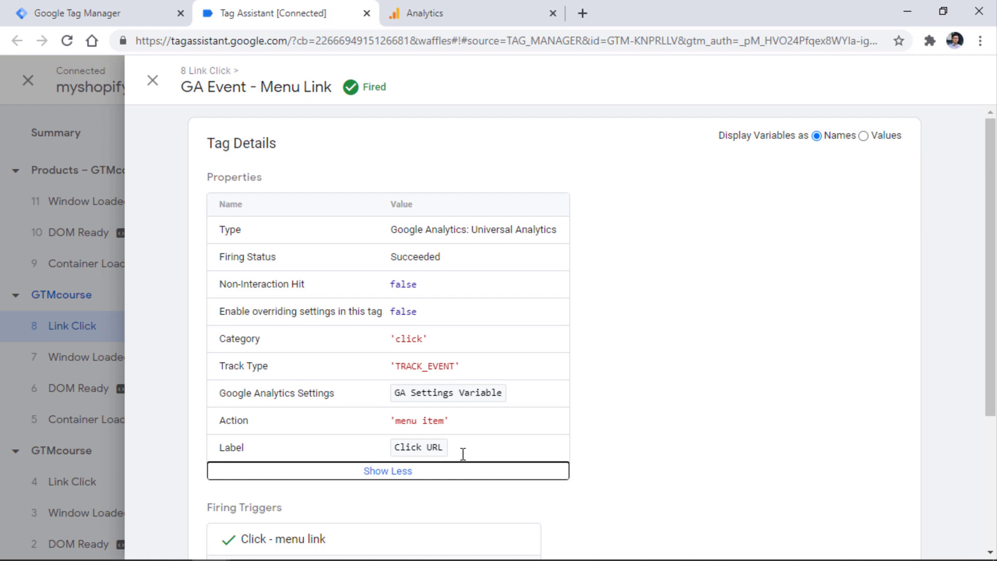
{"action": "left_click", "coordinate": [863, 136]}
{"action": "scroll", "coordinate": [564, 342], "scroll_direction": "down", "scroll_amount": 2}
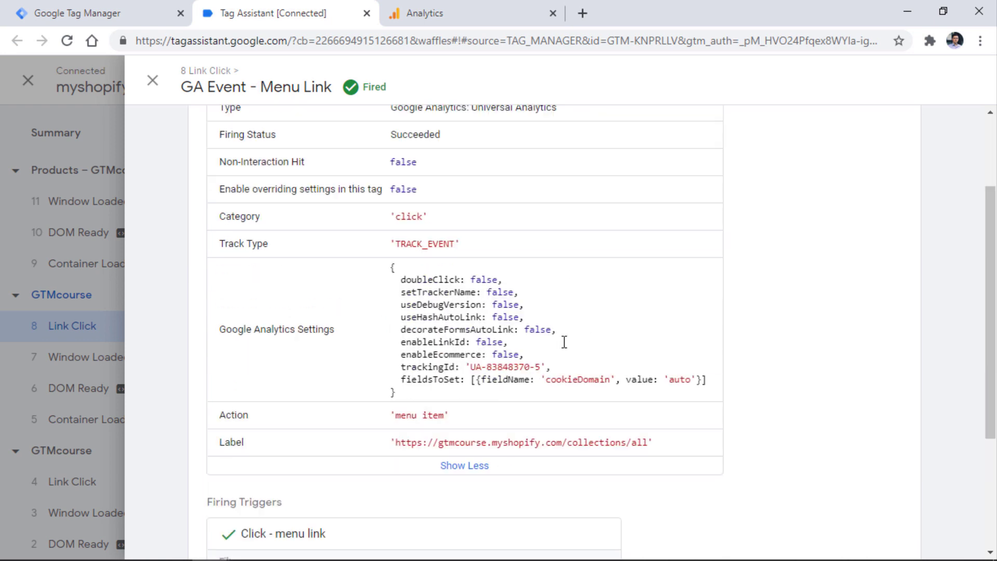
{"action": "scroll", "coordinate": [563, 342], "scroll_direction": "down", "scroll_amount": 2}
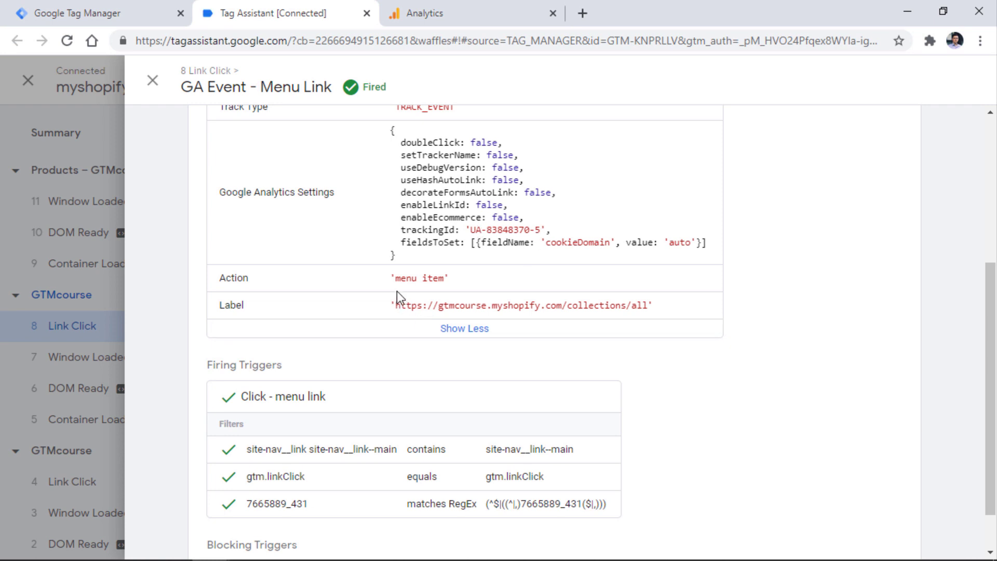
{"action": "left_click_drag", "start_coordinate": [394, 277], "coordinate": [457, 279]}
{"action": "left_click", "coordinate": [437, 304]}
{"action": "left_click_drag", "start_coordinate": [406, 307], "coordinate": [623, 307]}
{"action": "left_click", "coordinate": [624, 306]}
{"action": "scroll", "coordinate": [641, 288], "scroll_direction": "down", "scroll_amount": 1}
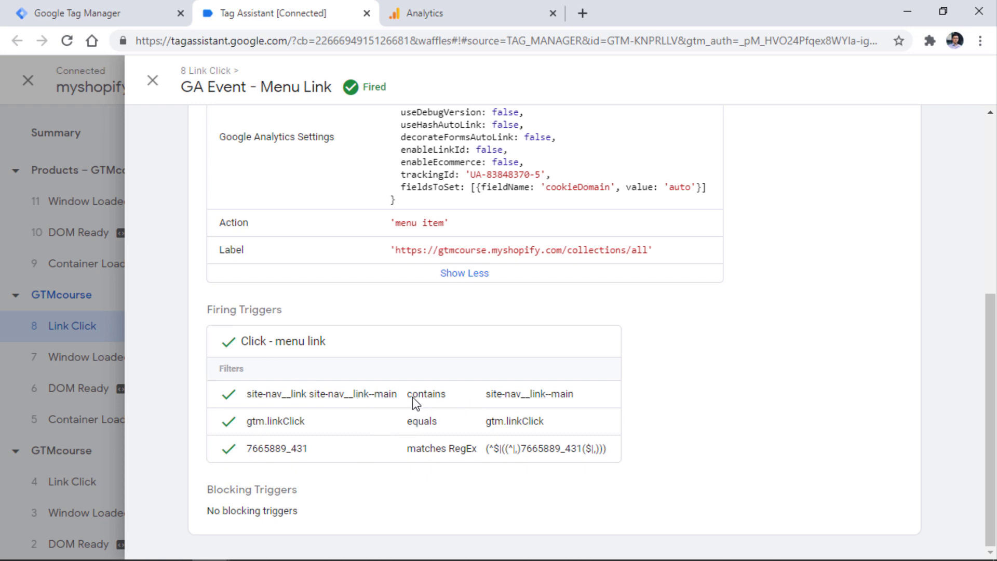
Display the tag's variables as names and examine the Click Classes filter of the Click - menu link trigger.
{"action": "scroll", "coordinate": [755, 136], "scroll_direction": "up", "scroll_amount": 6}
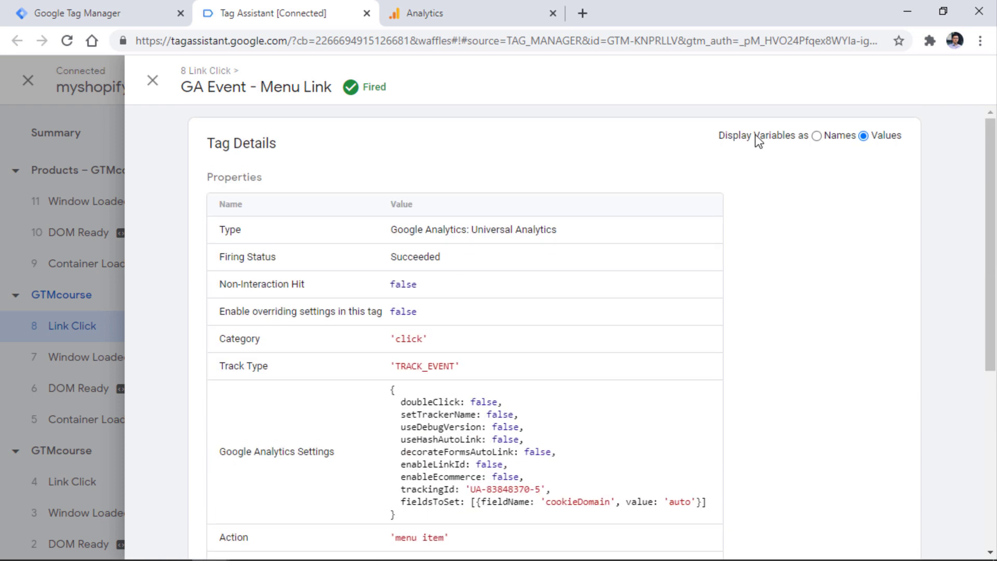
{"action": "left_click", "coordinate": [833, 135]}
{"action": "scroll", "coordinate": [659, 275], "scroll_direction": "down", "scroll_amount": 4}
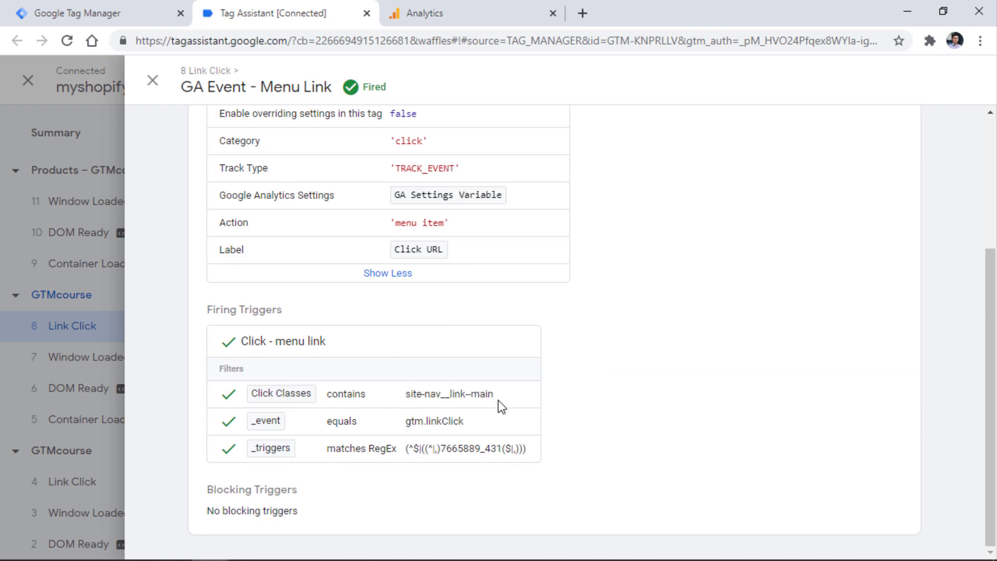
{"action": "double_click", "coordinate": [450, 395]}
{"action": "scroll", "coordinate": [453, 400], "scroll_direction": "up", "scroll_amount": 5}
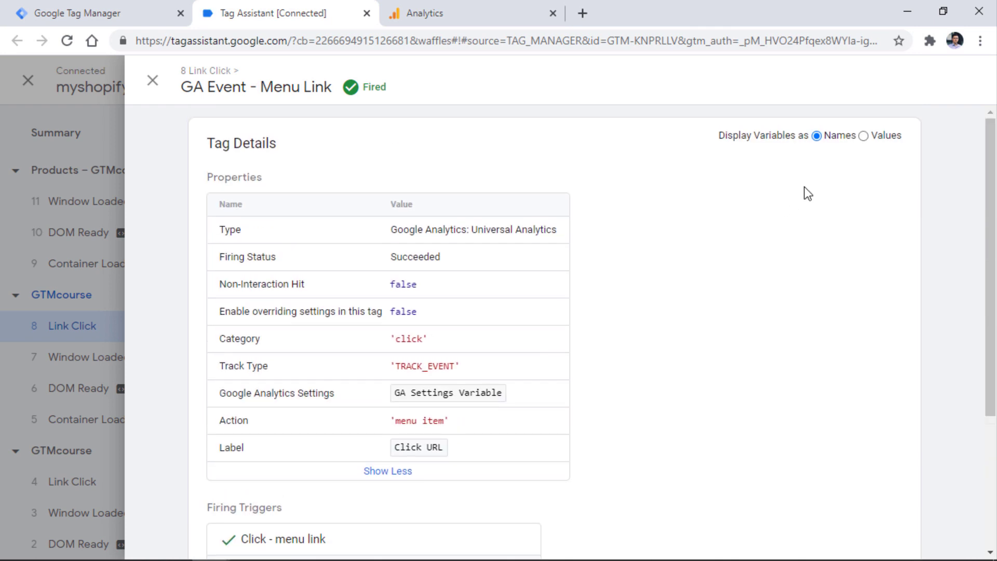
Display variables as values again and compare the clicked element's classes with the required site-nav__link--main in the trigger filter.
{"action": "left_click", "coordinate": [859, 137]}
{"action": "scroll", "coordinate": [563, 300], "scroll_direction": "down", "scroll_amount": 5}
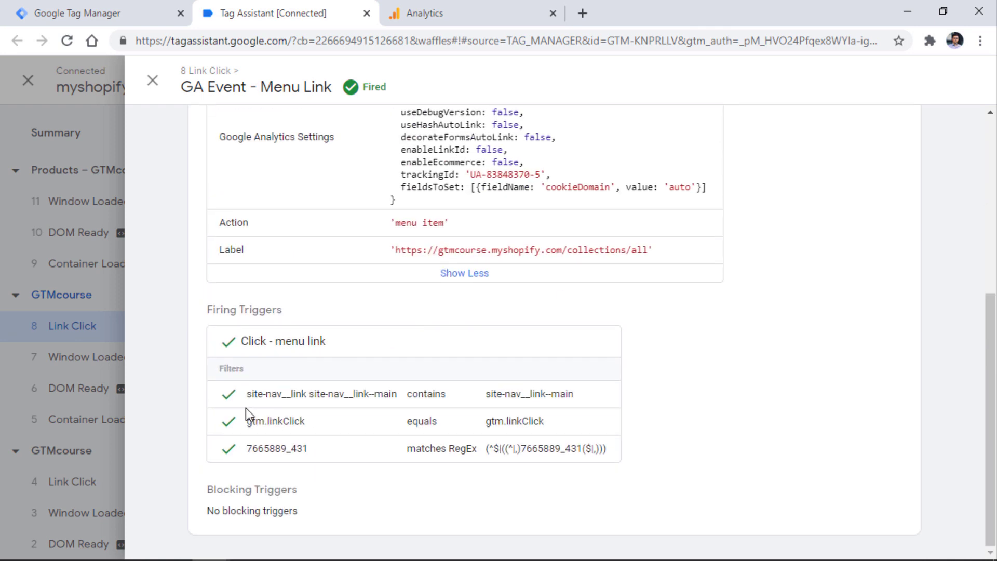
{"action": "mouse_move", "coordinate": [249, 394]}
{"action": "left_mouse_down"}
{"action": "mouse_move", "coordinate": [395, 390]}
{"action": "mouse_move", "coordinate": [248, 395]}
{"action": "left_mouse_up"}
{"action": "left_click", "coordinate": [395, 394]}
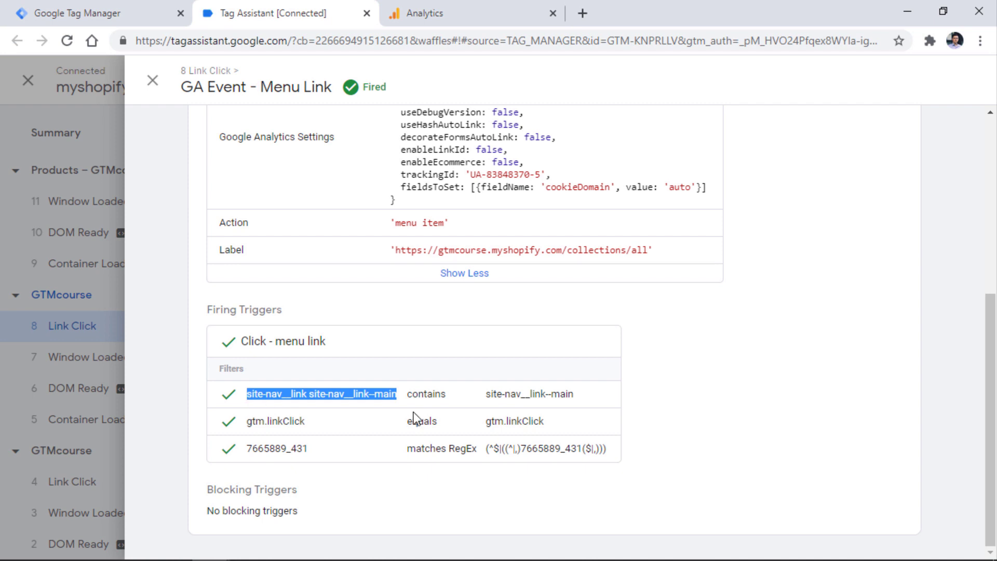
{"action": "left_click_drag", "start_coordinate": [487, 393], "coordinate": [575, 398]}
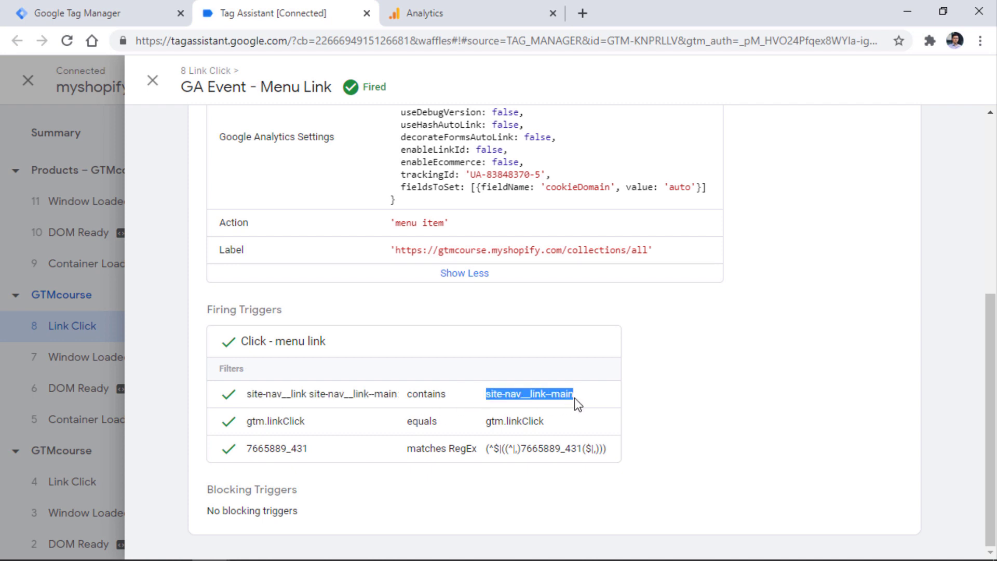
{"action": "left_click", "coordinate": [578, 394]}
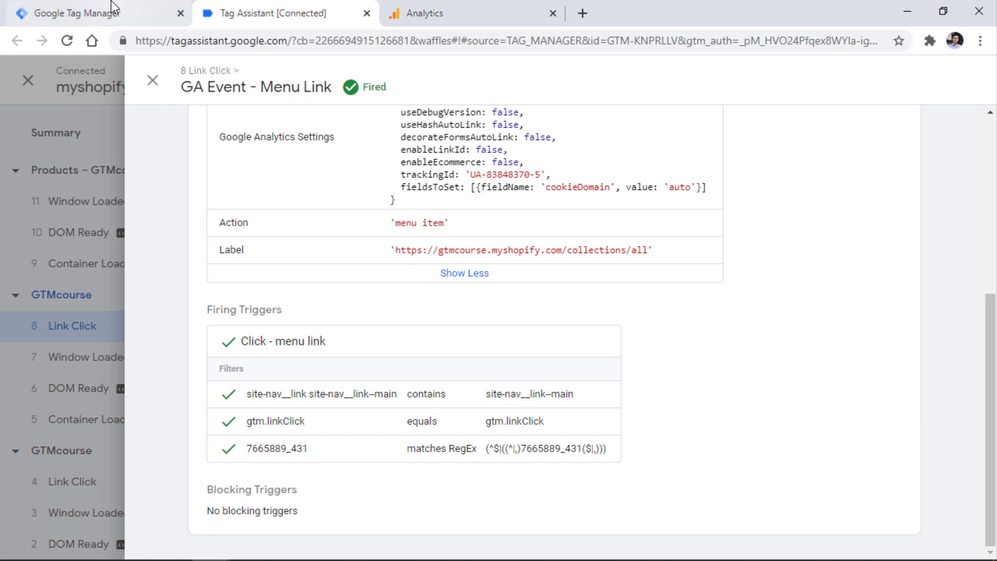
Switch to Google Tag Manager and check the firing condition in the Click - menu link trigger's configuration.
{"action": "left_click", "coordinate": [141, 14]}
{"action": "left_click", "coordinate": [663, 253]}
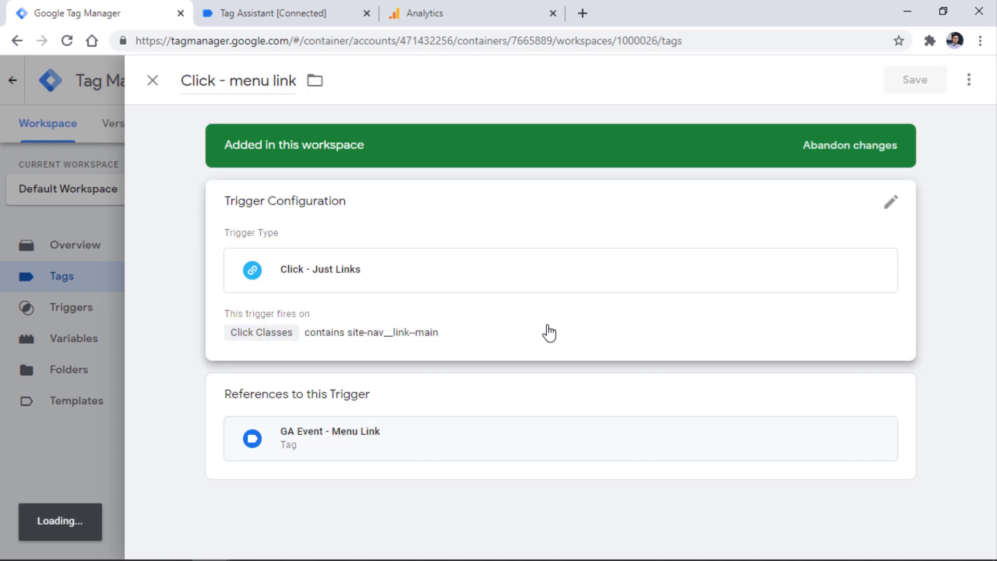
{"action": "left_click", "coordinate": [300, 349]}
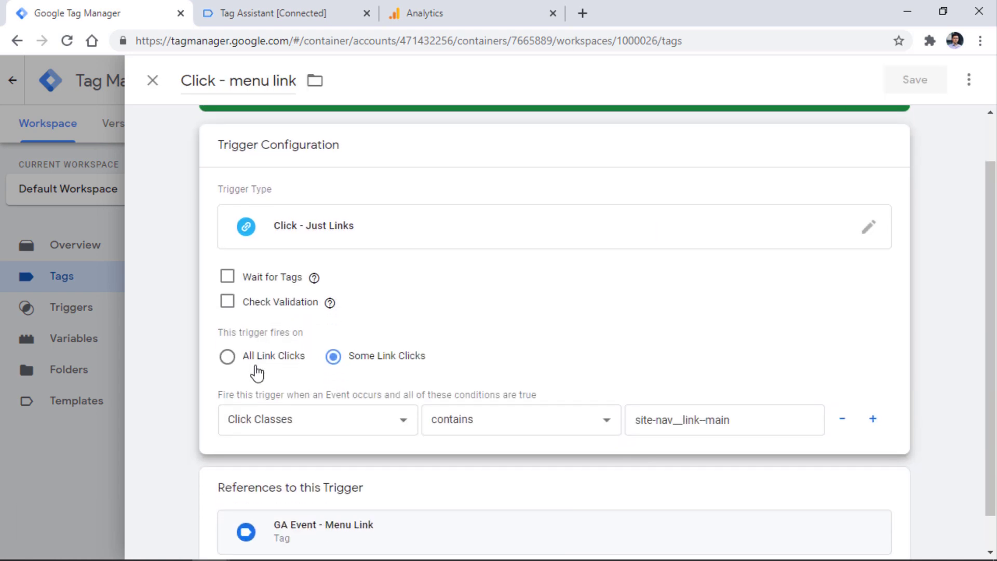
{"action": "left_click_drag", "start_coordinate": [751, 425], "coordinate": [625, 416]}
Return to Tag Assistant and check the tags of Container Loaded event 1, Window Loaded event 3 and Link Click event 4.
{"action": "key", "text": "ctrl+Tab"}
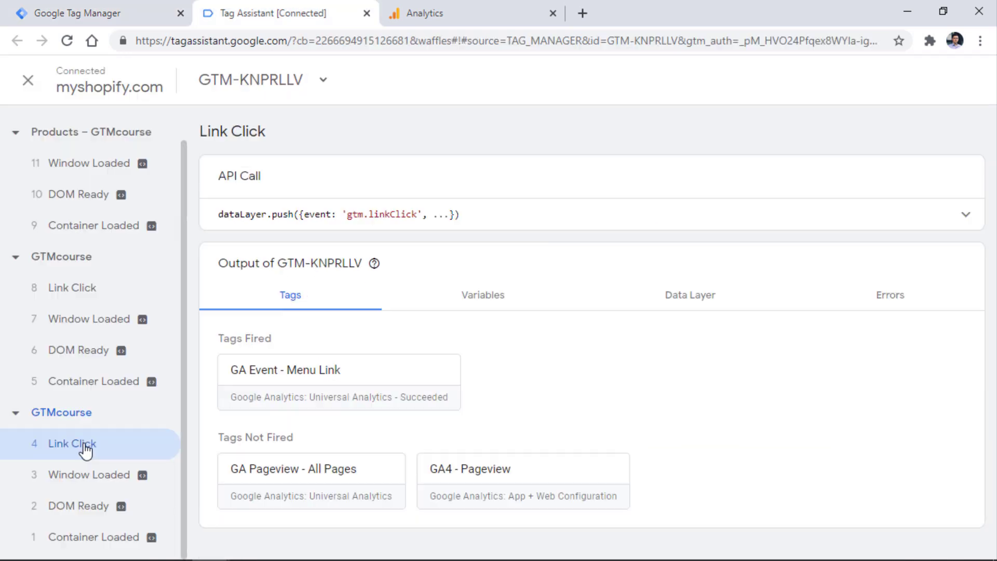
{"action": "left_click", "coordinate": [96, 536]}
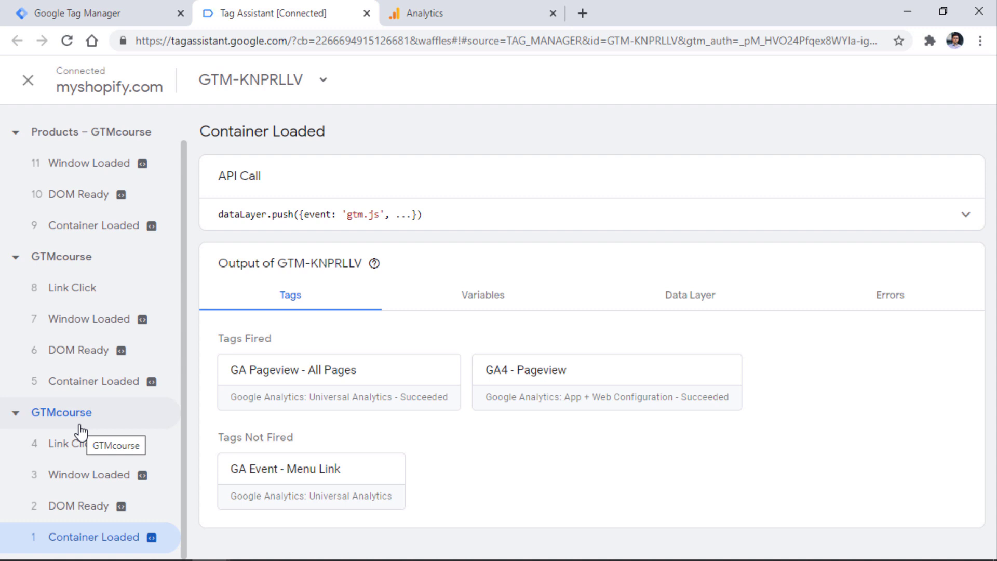
{"action": "left_click", "coordinate": [78, 474]}
{"action": "left_click", "coordinate": [52, 450]}
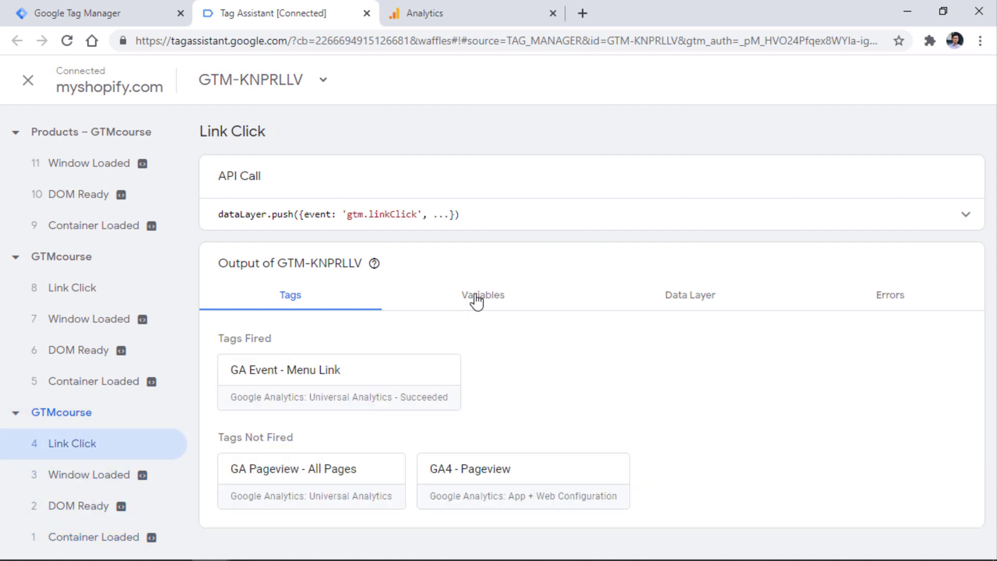
Examine the variables of Link Click event 4, and compare those of Window Loaded event 7 and Link Click event 8.
{"action": "left_click", "coordinate": [476, 301]}
{"action": "left_click_drag", "start_coordinate": [990, 171], "coordinate": [989, 225]}
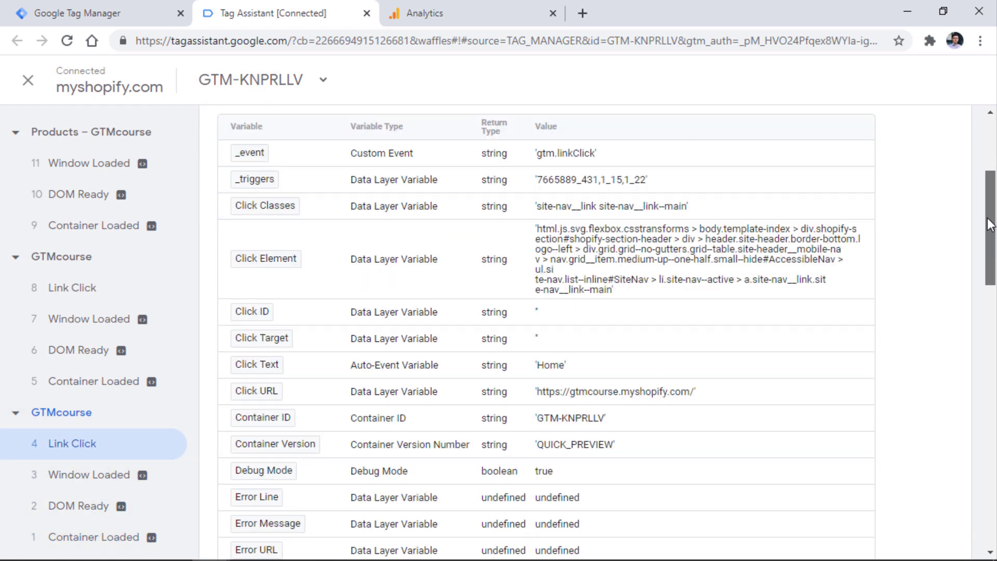
{"action": "left_click", "coordinate": [83, 319]}
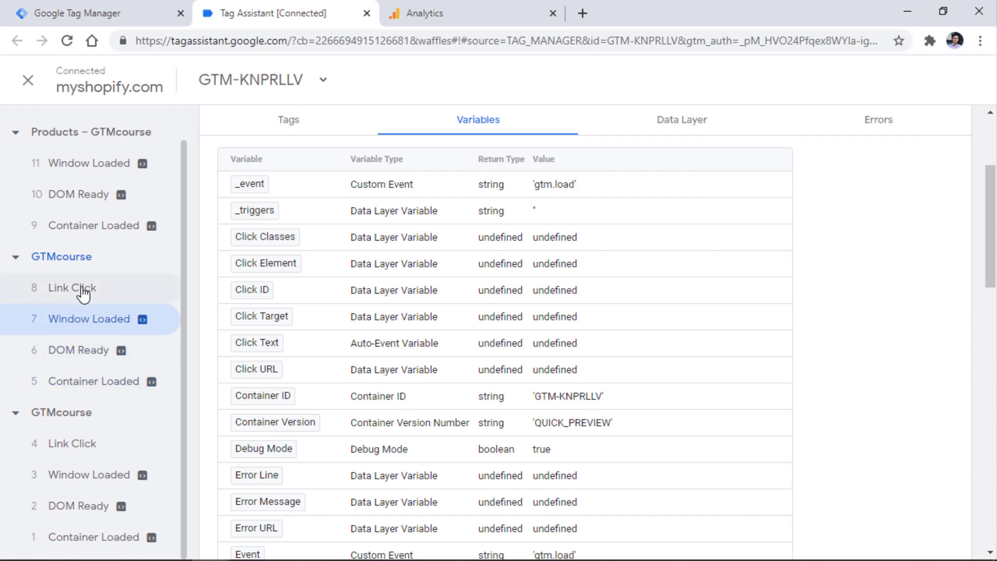
{"action": "left_click", "coordinate": [82, 289]}
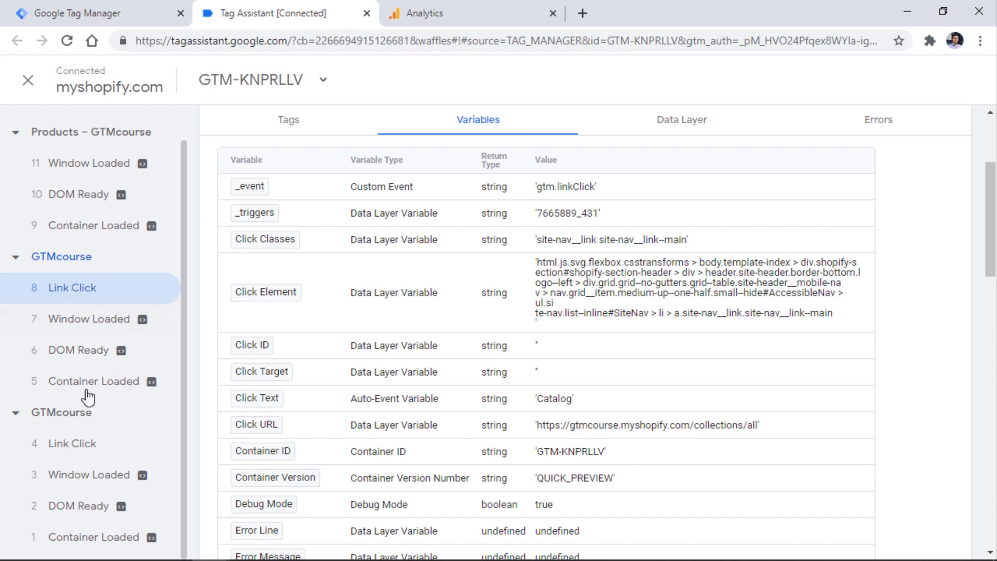
Go through the second page's events 5 to 8 in order and compare how their variable values change, ending on Window Loaded event 7.
{"action": "left_click", "coordinate": [93, 386]}
{"action": "left_click", "coordinate": [82, 350]}
{"action": "left_click", "coordinate": [81, 319]}
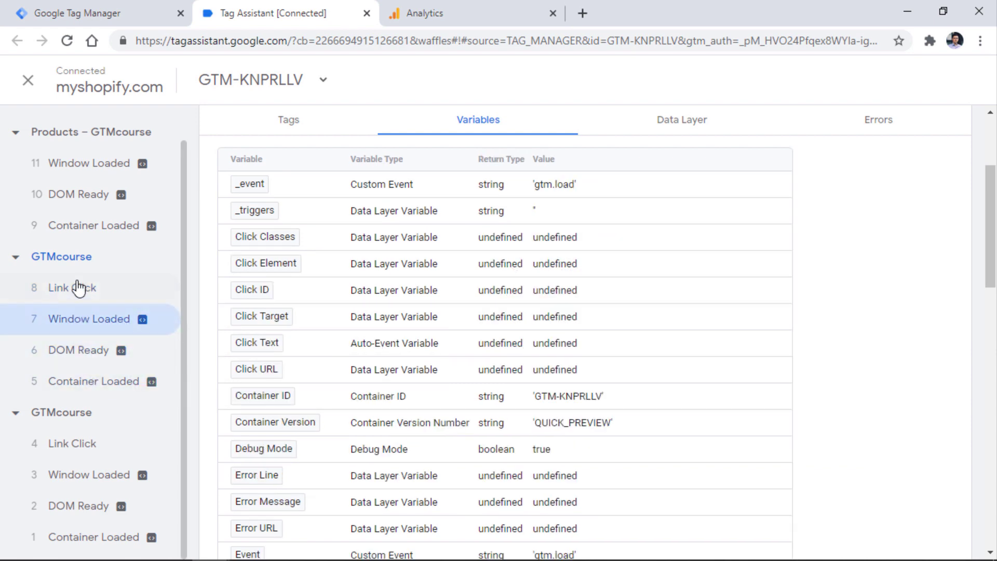
{"action": "left_click", "coordinate": [78, 287]}
{"action": "left_click", "coordinate": [93, 384]}
{"action": "left_click", "coordinate": [89, 350]}
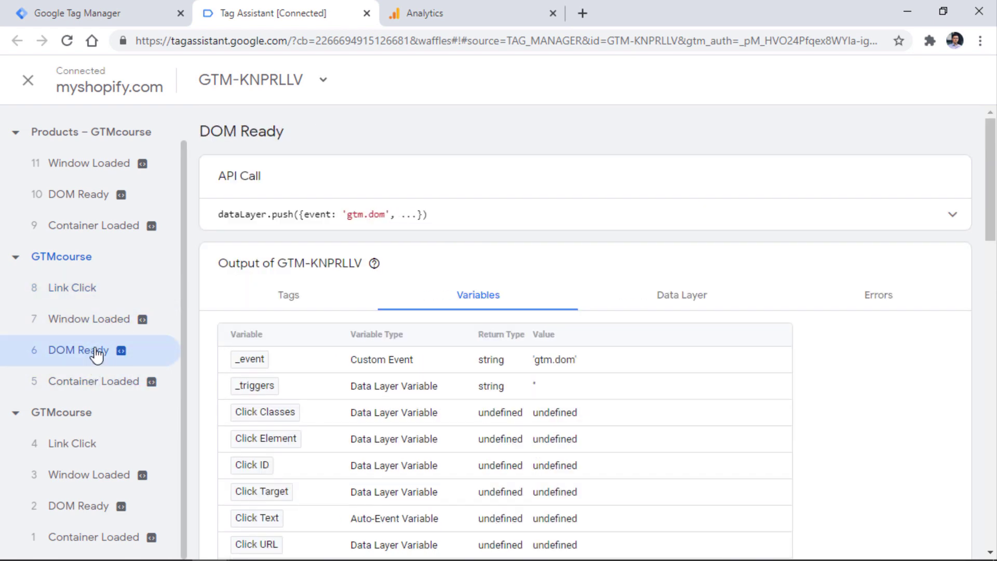
{"action": "left_click", "coordinate": [100, 320]}
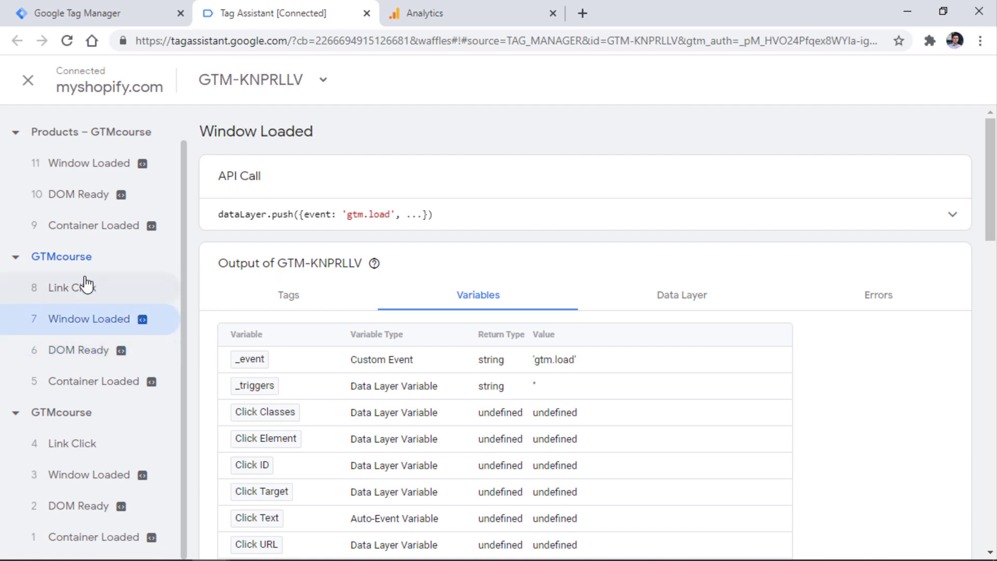
Compare the data layer values across the second page's events 5 to 8, ending on Link Click event 8.
{"action": "left_click", "coordinate": [693, 298]}
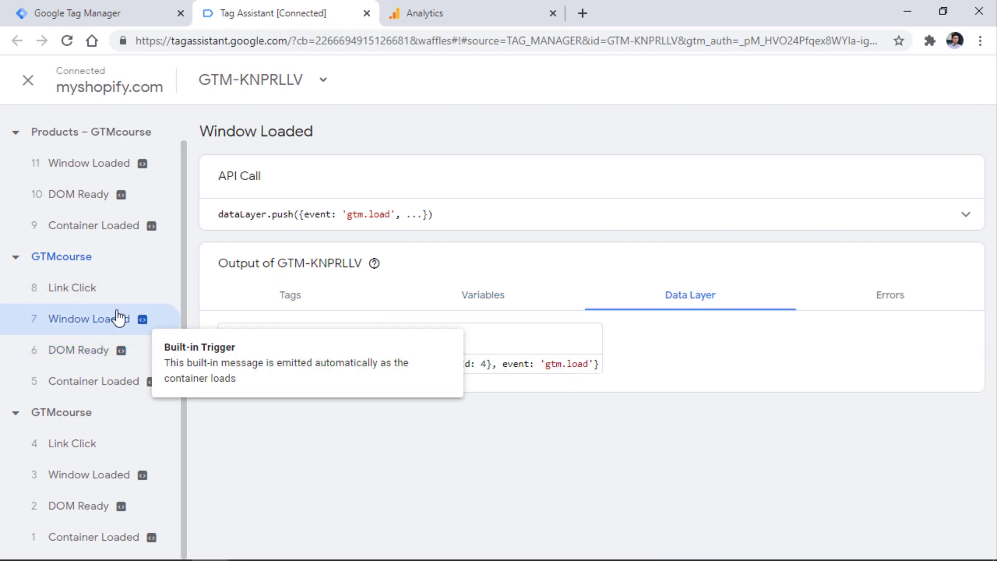
{"action": "left_click", "coordinate": [83, 288]}
{"action": "scroll", "coordinate": [285, 389], "scroll_direction": "down", "scroll_amount": 2}
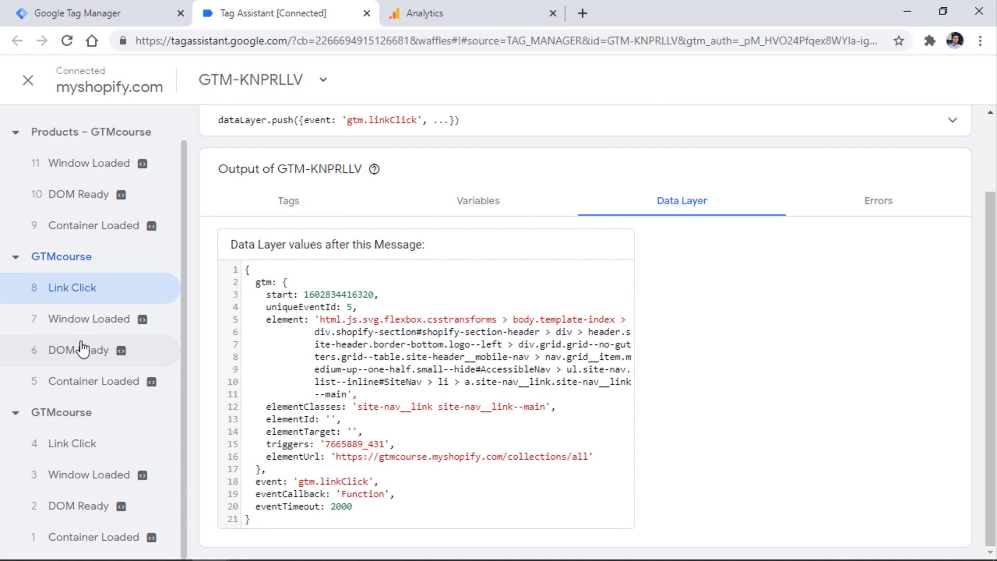
{"action": "scroll", "coordinate": [86, 363], "scroll_direction": "up", "scroll_amount": 2}
{"action": "left_click", "coordinate": [93, 382]}
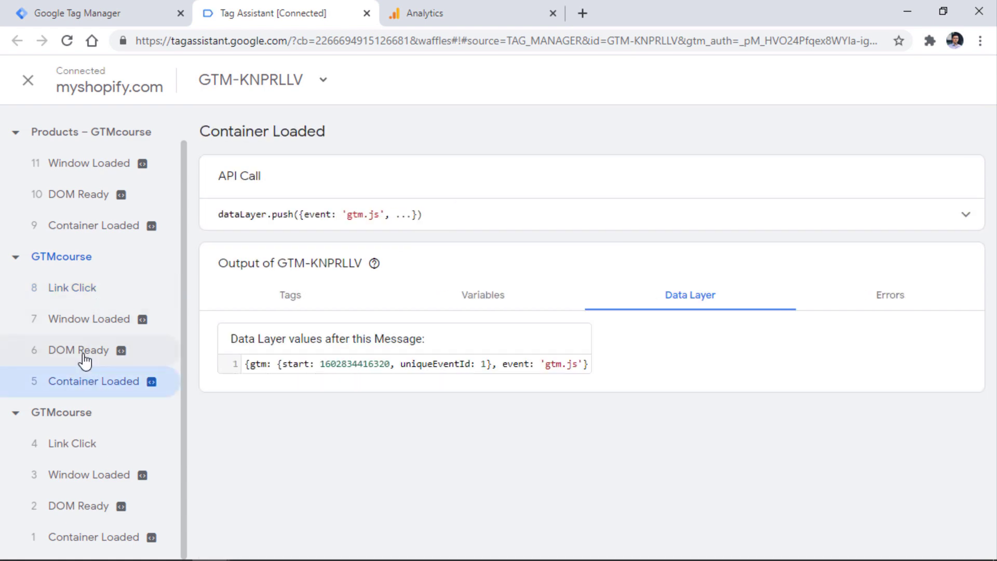
{"action": "left_click", "coordinate": [84, 350]}
{"action": "left_click", "coordinate": [80, 319]}
{"action": "left_click", "coordinate": [78, 291]}
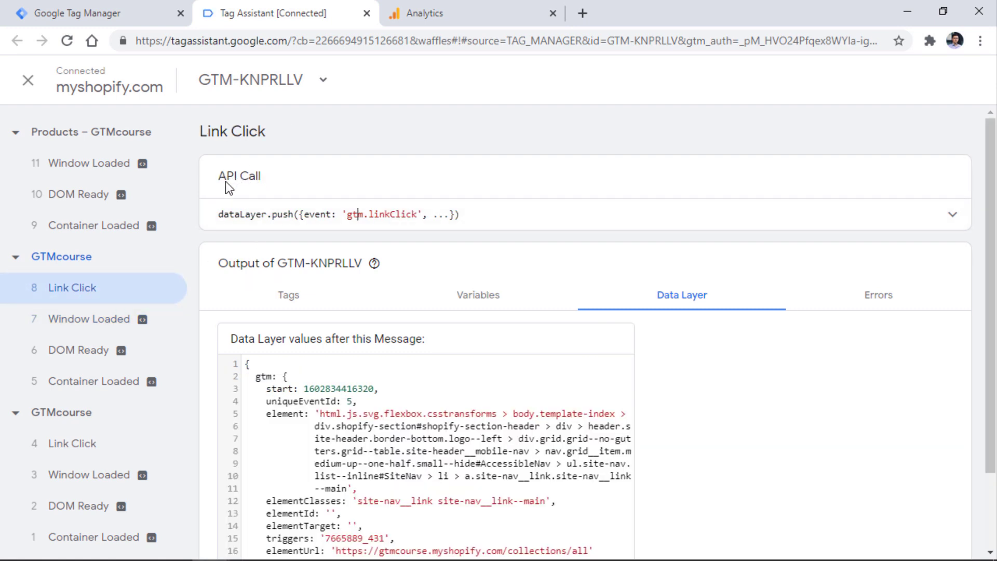
Expand Link Click event 8's API call and examine the complete dataLayer.push code.
{"action": "left_click", "coordinate": [950, 214]}
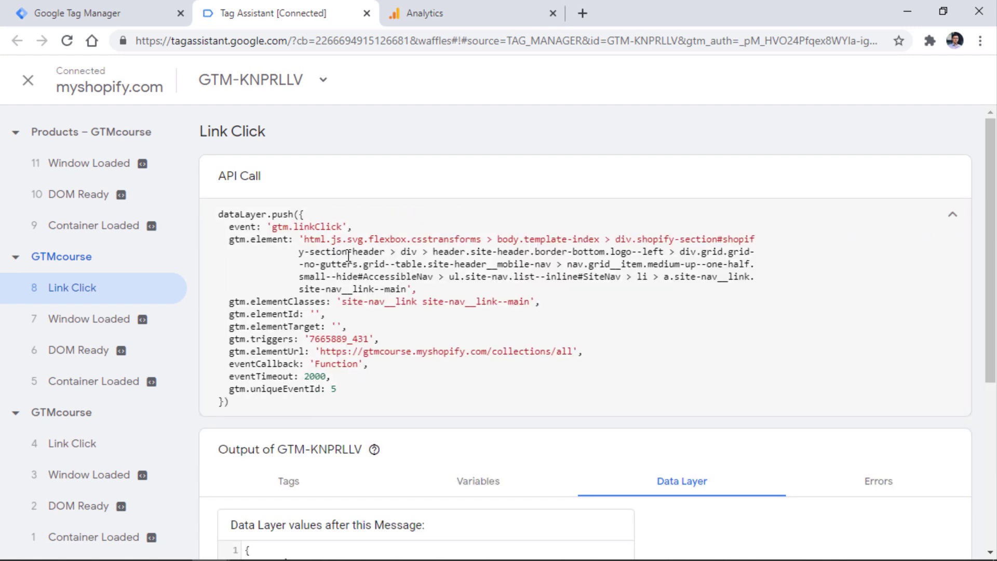
{"action": "left_click", "coordinate": [952, 215]}
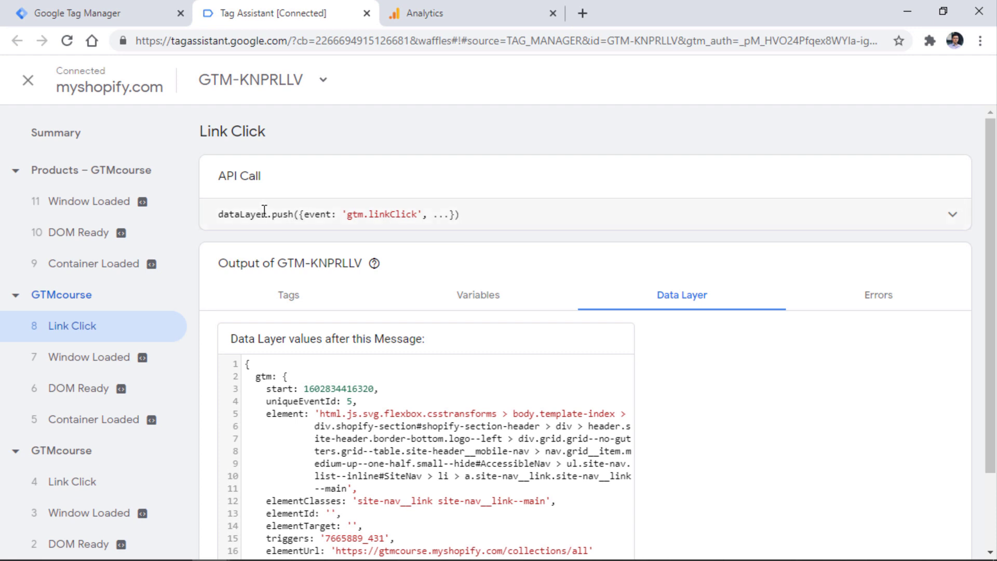
{"action": "left_click", "coordinate": [953, 214]}
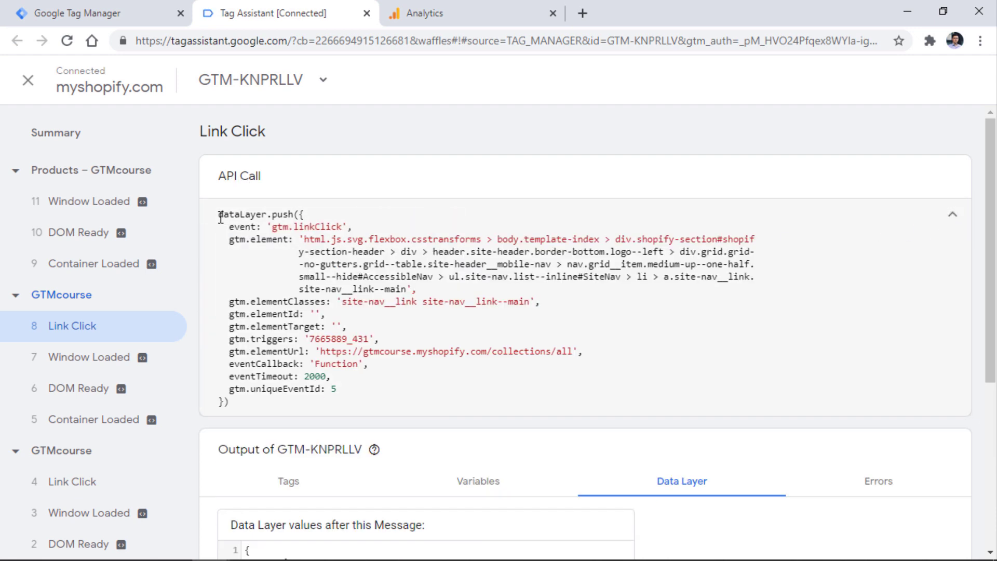
{"action": "left_click_drag", "start_coordinate": [218, 213], "coordinate": [238, 401]}
{"action": "left_click", "coordinate": [238, 400]}
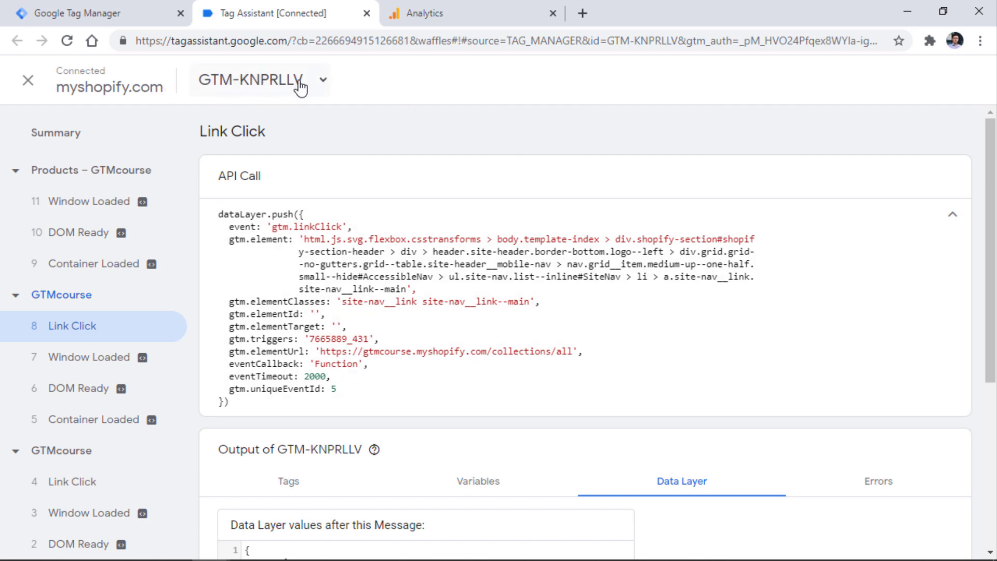
Switch the inspected container to G-442HK942K9 and review its Window Loaded event 10 and the Summary's sent hits and data layer.
{"action": "left_click", "coordinate": [300, 86]}
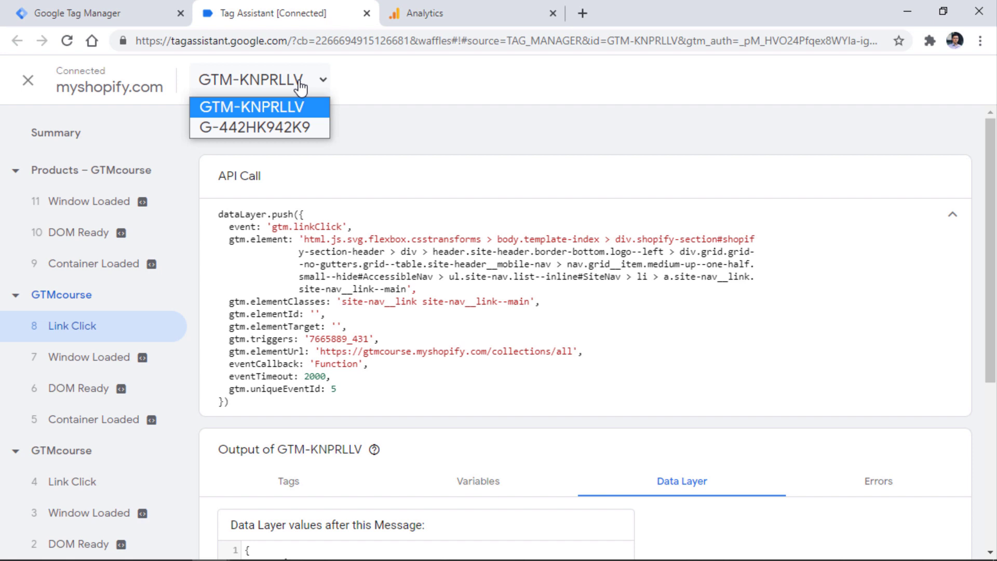
{"action": "left_click", "coordinate": [258, 127]}
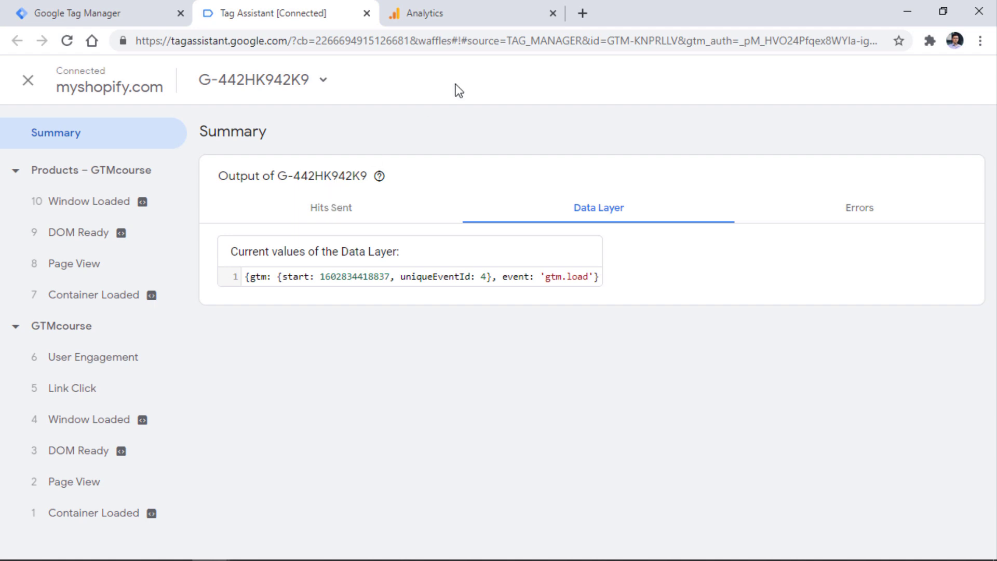
{"action": "left_click", "coordinate": [114, 205]}
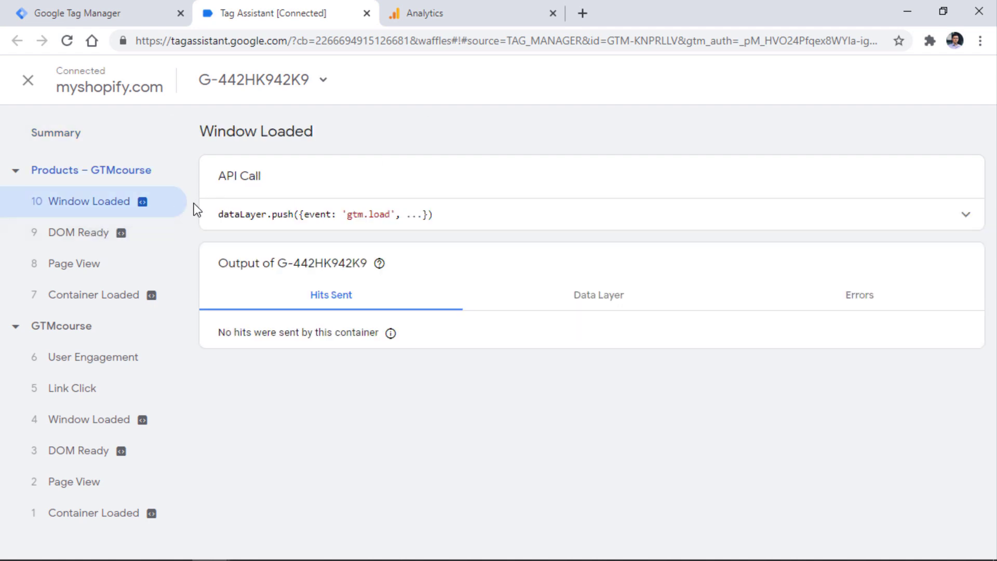
{"action": "left_click", "coordinate": [65, 133]}
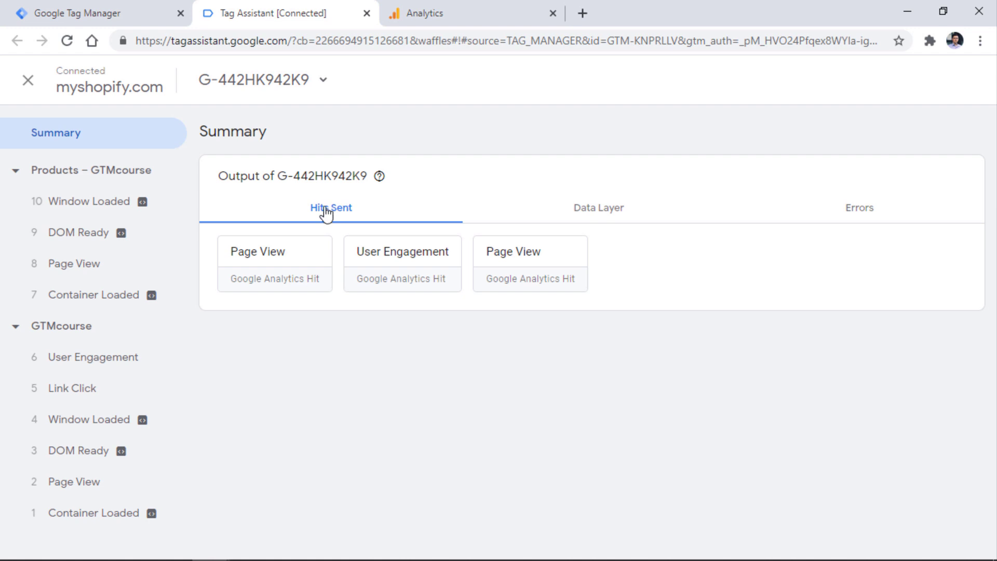
{"action": "left_click", "coordinate": [608, 196]}
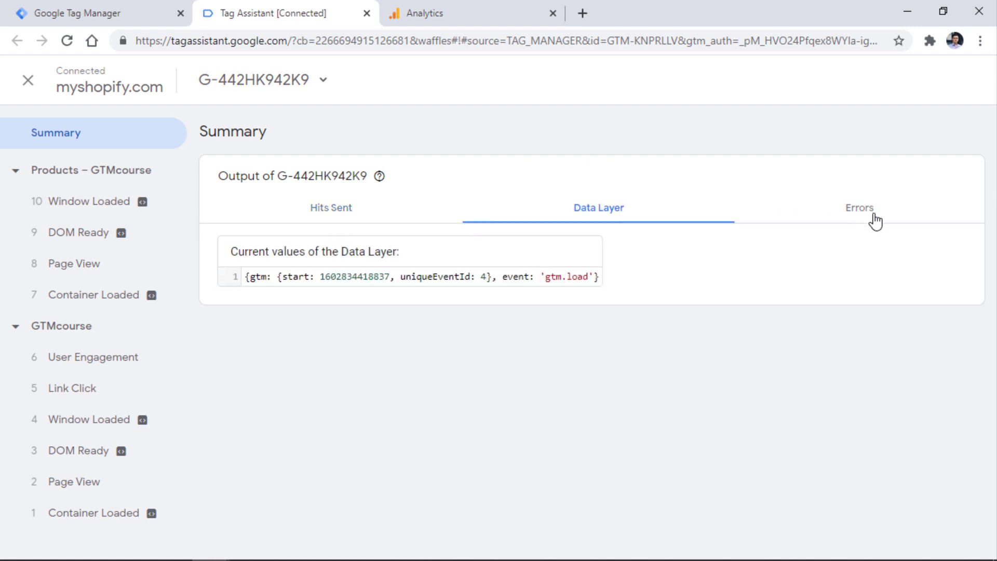
Check the Summary's errors and sent hits for G-442HK942K9, and examine the parameters of the hit sent on Page View event 8.
{"action": "left_click", "coordinate": [857, 209]}
{"action": "left_click", "coordinate": [331, 207]}
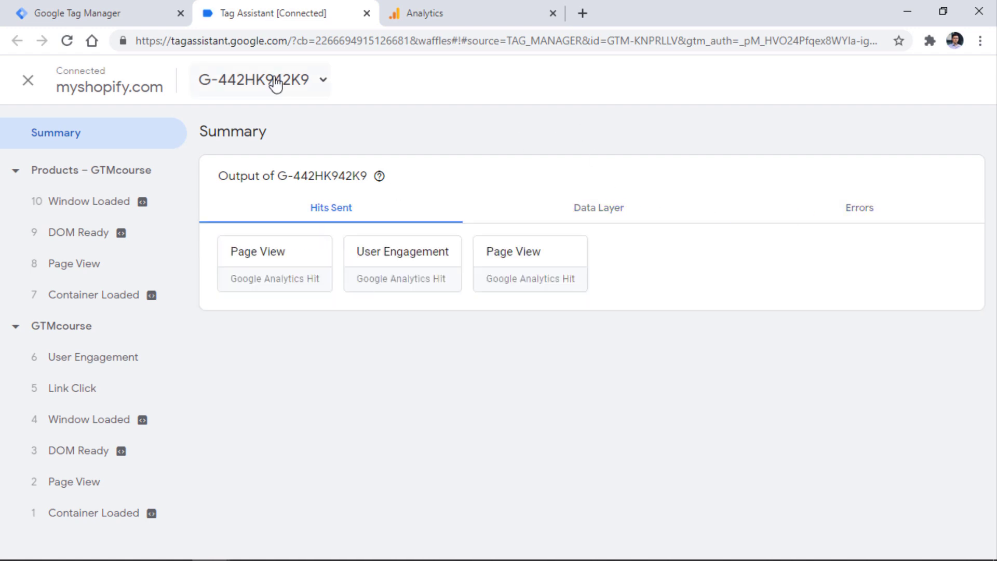
{"action": "left_click", "coordinate": [89, 270]}
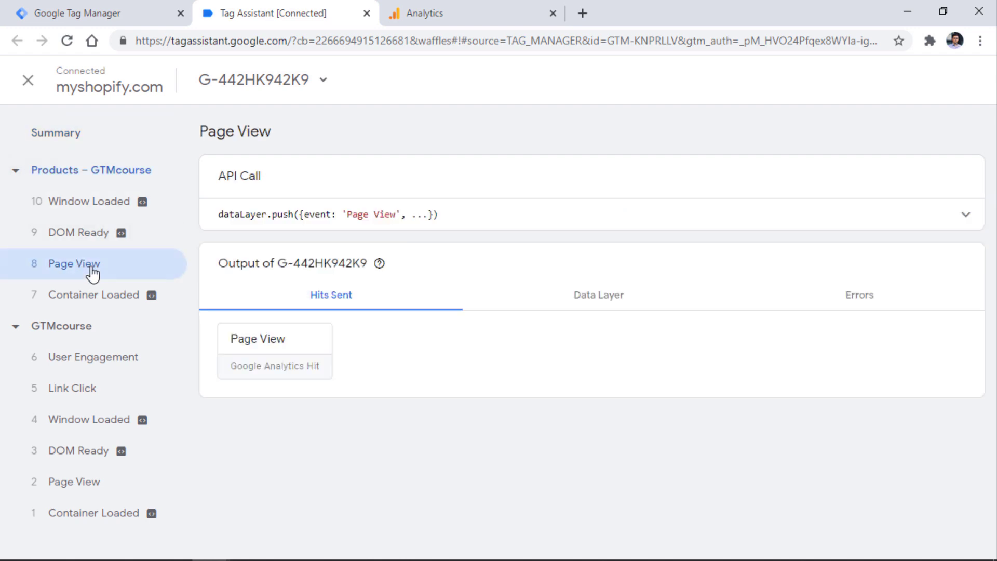
{"action": "left_click", "coordinate": [281, 344]}
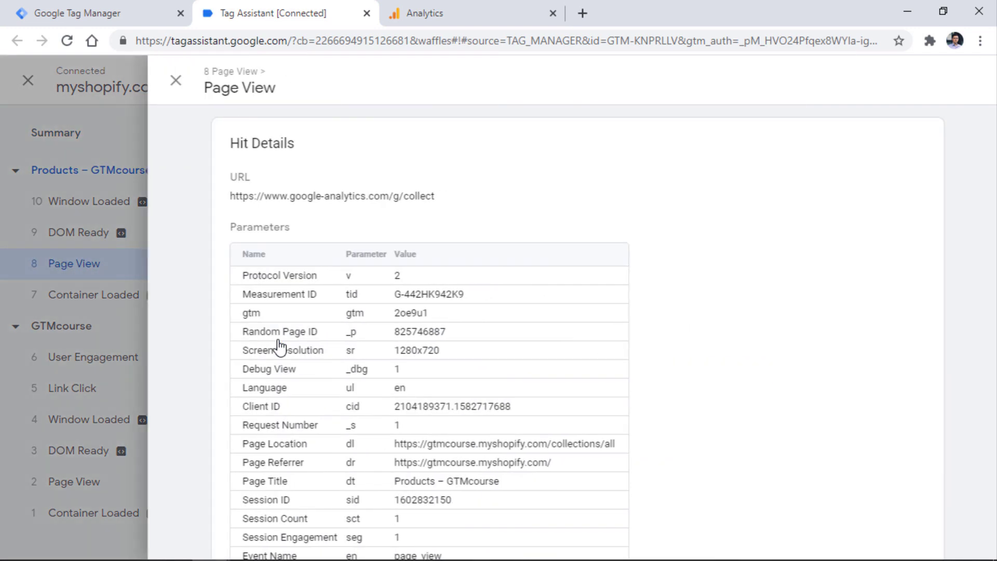
{"action": "scroll", "coordinate": [410, 242], "scroll_direction": "down", "scroll_amount": 1}
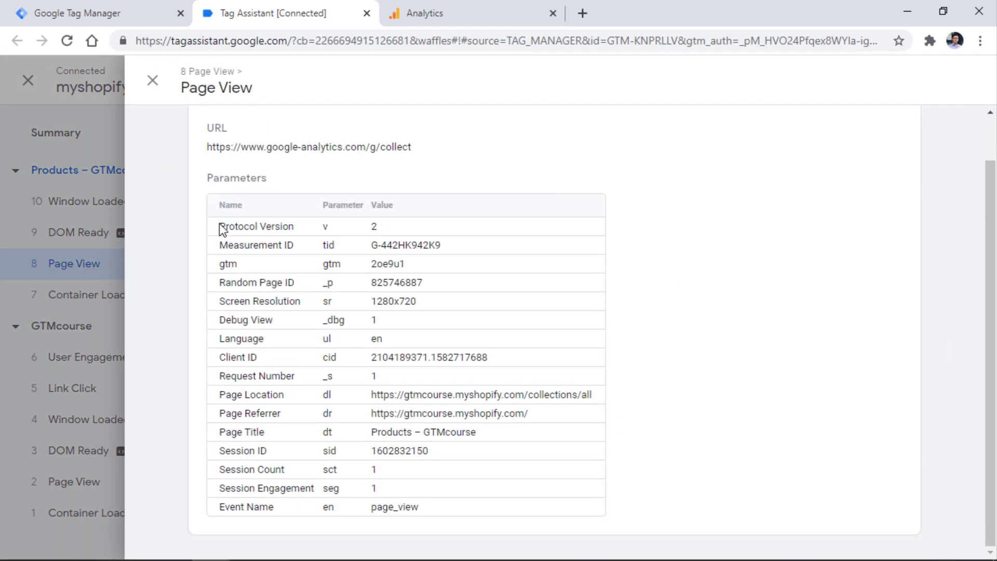
{"action": "left_click_drag", "start_coordinate": [217, 224], "coordinate": [305, 498]}
{"action": "left_click", "coordinate": [300, 509]}
{"action": "left_click_drag", "start_coordinate": [425, 513], "coordinate": [217, 225]}
{"action": "left_click", "coordinate": [217, 225]}
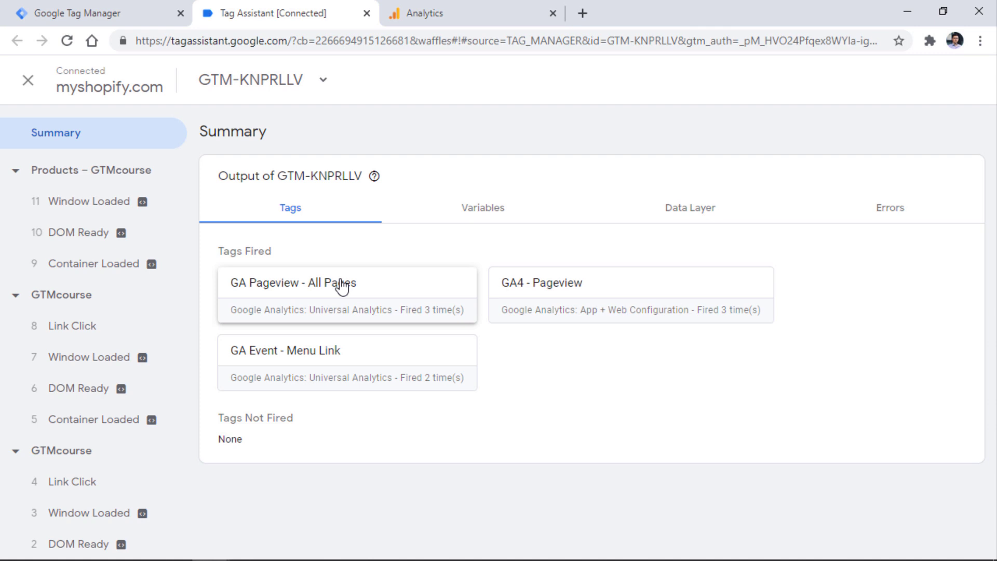
Switch to Tag Manager and review the submission form for publishing the workspace changes as a new version, highlighting the version name.
{"action": "left_click", "coordinate": [62, 11]}
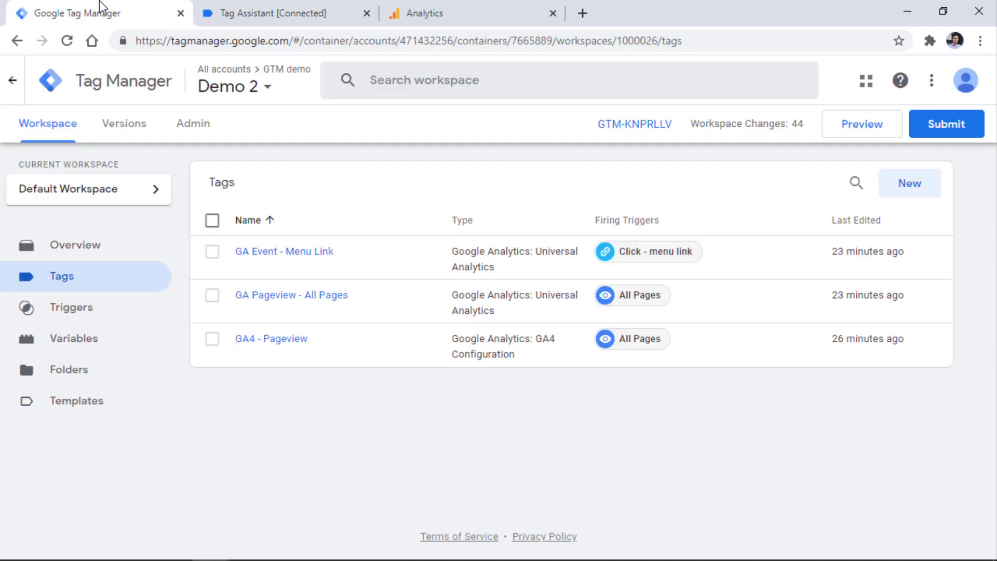
{"action": "left_click", "coordinate": [946, 128]}
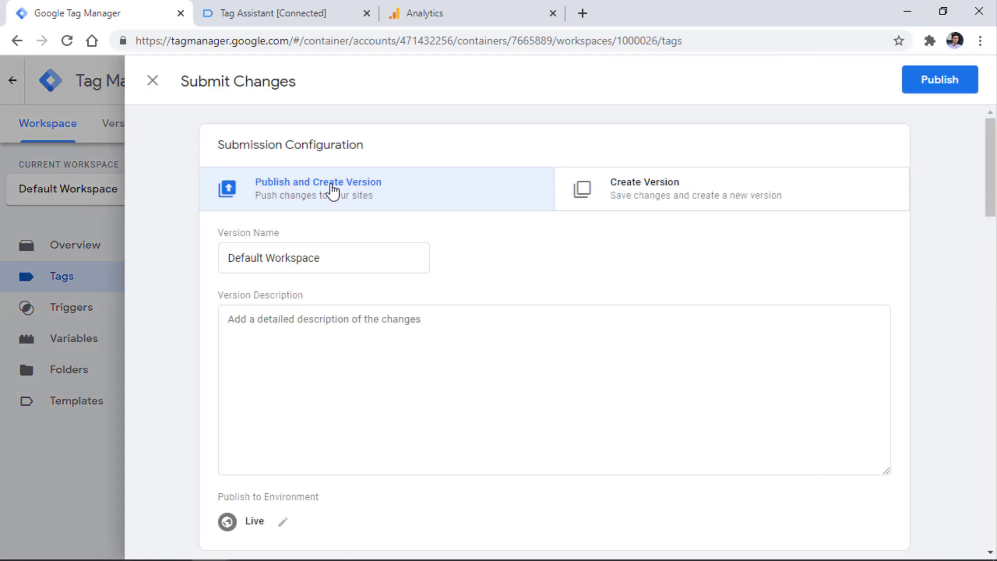
{"action": "left_click_drag", "start_coordinate": [358, 254], "coordinate": [229, 252]}
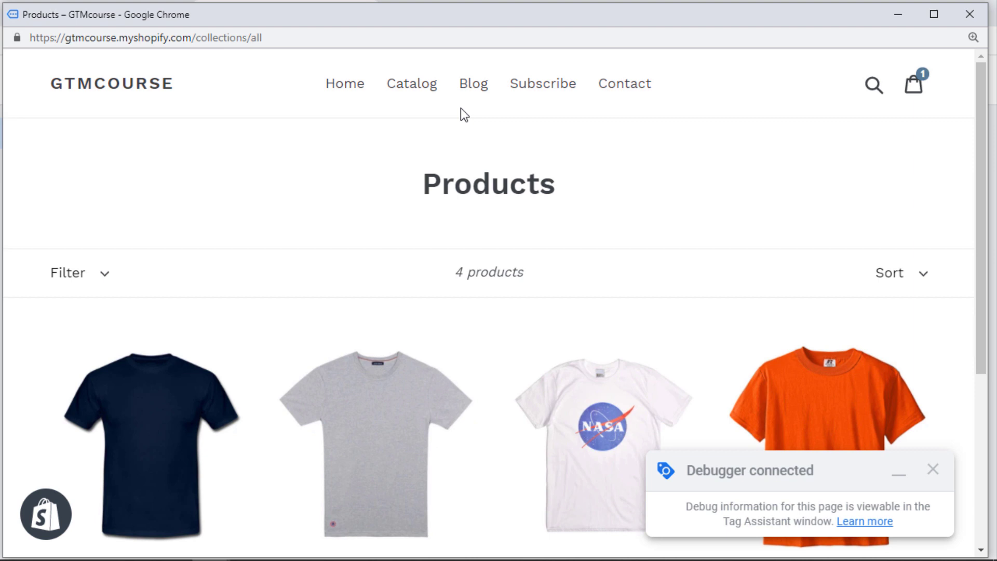
End debugging on the store's Products page, close the store window and reopen it from Tag Assistant, highlighting the debugger badge.
{"action": "left_click", "coordinate": [933, 470]}
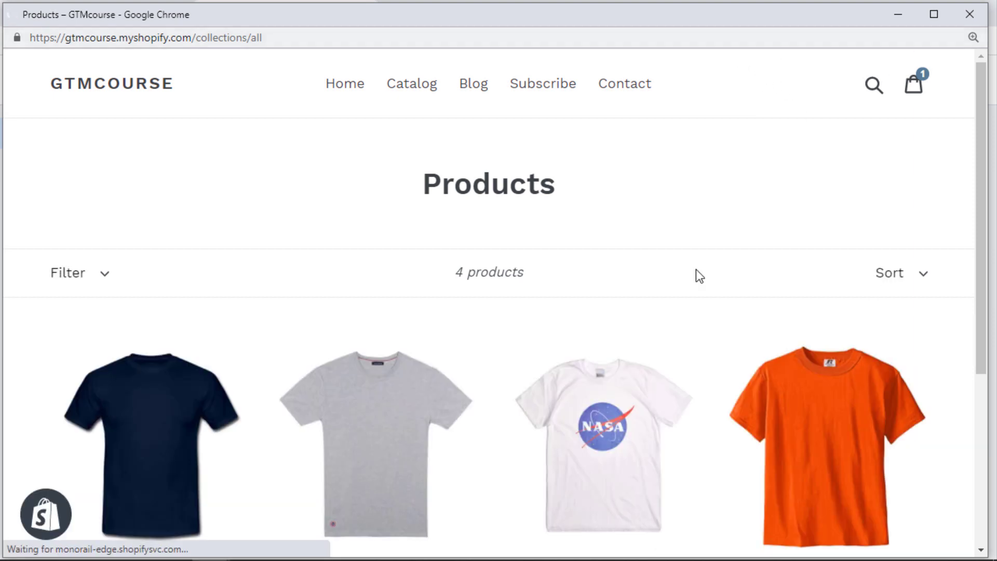
{"action": "left_click", "coordinate": [967, 15]}
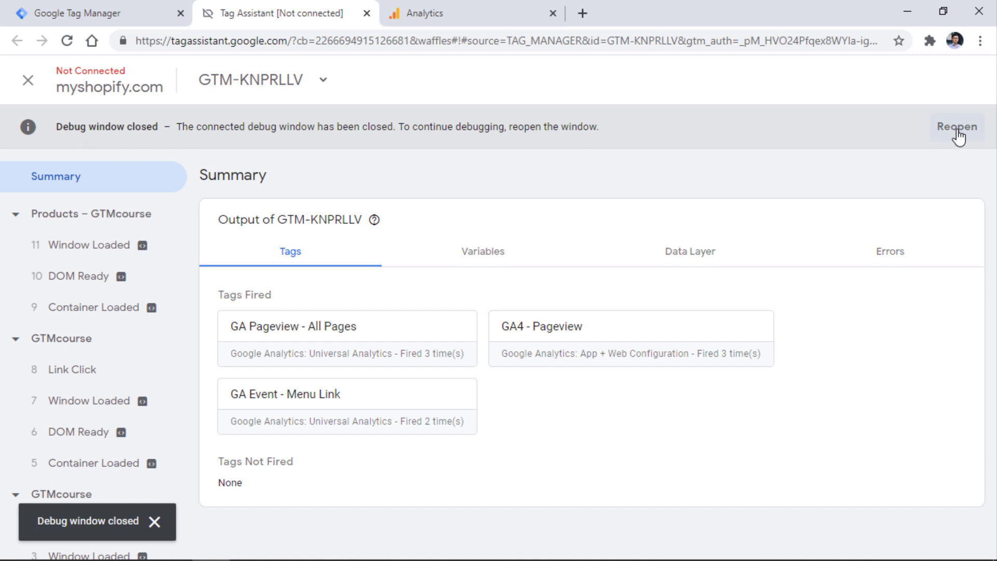
{"action": "left_click", "coordinate": [957, 129]}
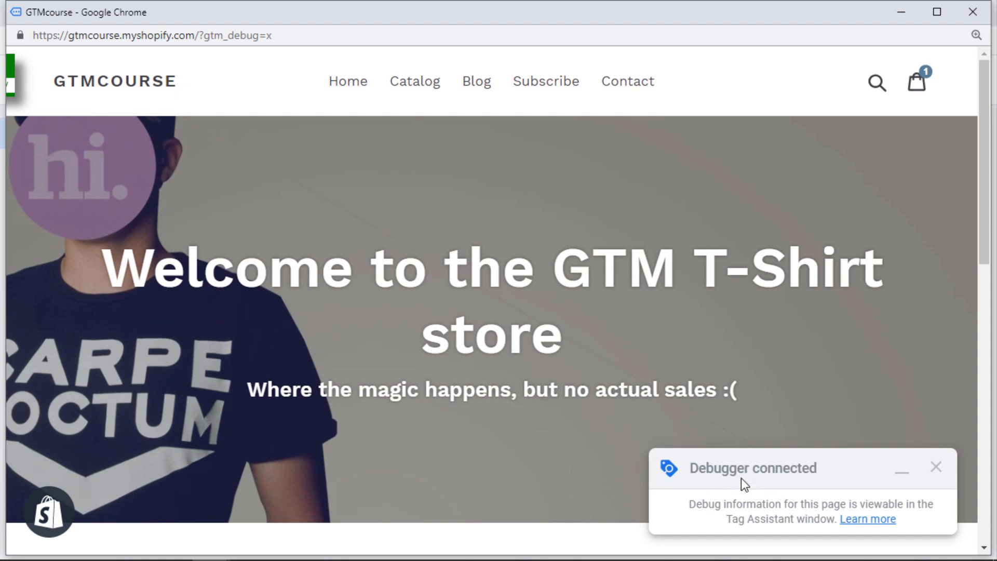
{"action": "left_click_drag", "start_coordinate": [703, 472], "coordinate": [813, 470]}
{"action": "double_click", "coordinate": [743, 474]}
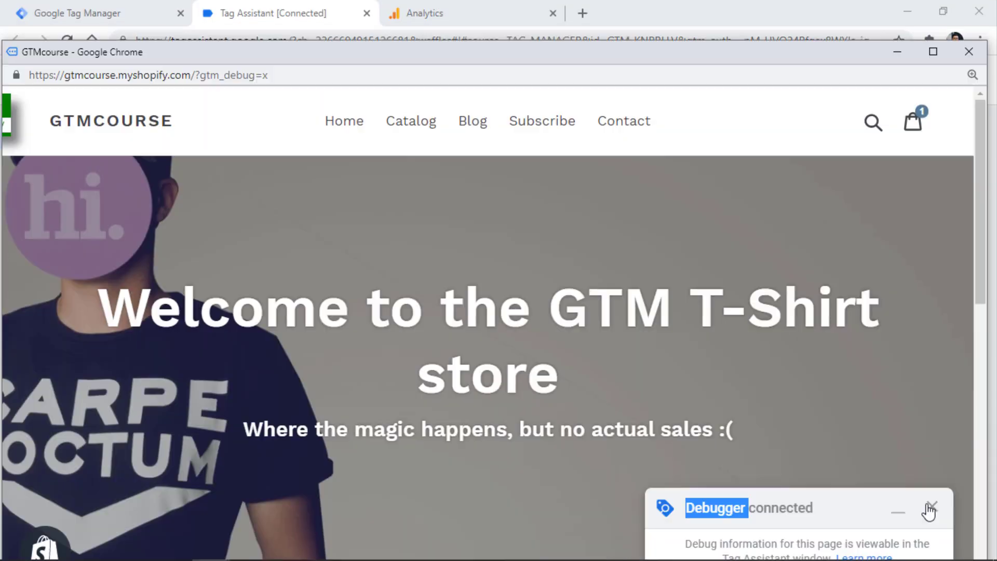
Disconnect the debugger from the store page, close its window and stop the myshopify.com debug session in Tag Assistant.
{"action": "left_click", "coordinate": [928, 506]}
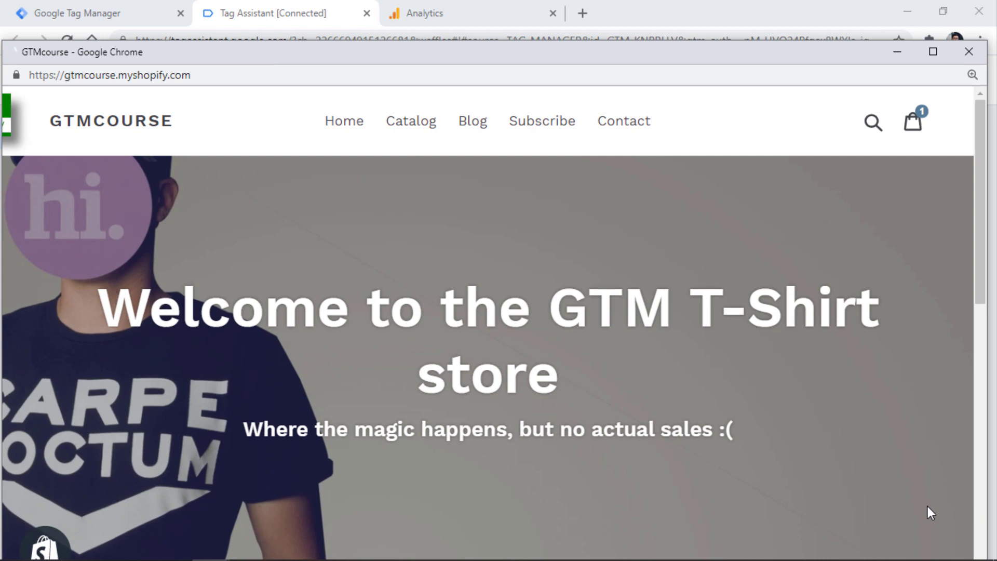
{"action": "left_click", "coordinate": [969, 53]}
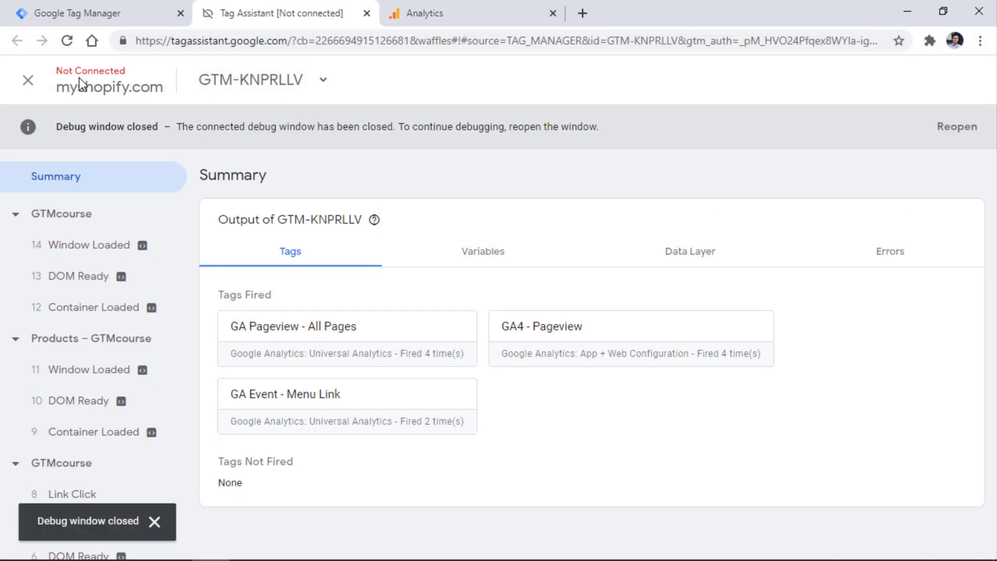
{"action": "left_click", "coordinate": [27, 85]}
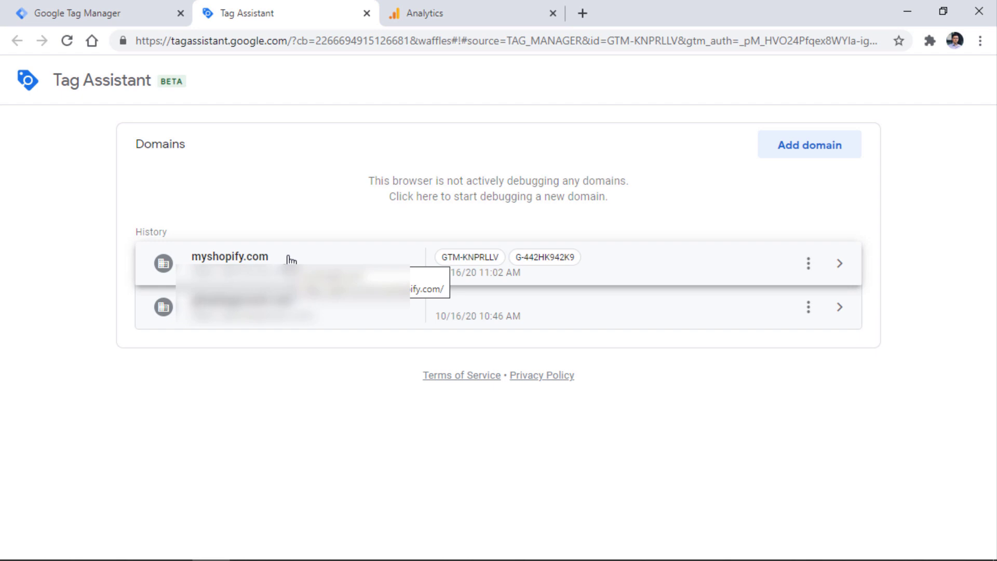
Resume debugging myshopify.com from the domain history and minimize the connected store window to reveal Tag Assistant.
{"action": "left_click", "coordinate": [259, 258]}
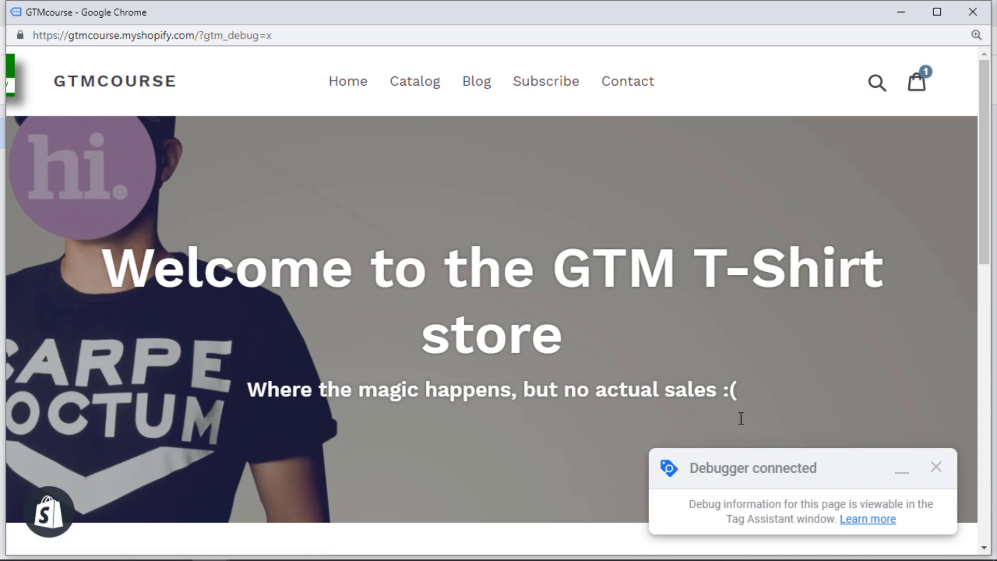
{"action": "left_click_drag", "start_coordinate": [542, 31], "coordinate": [547, 391]}
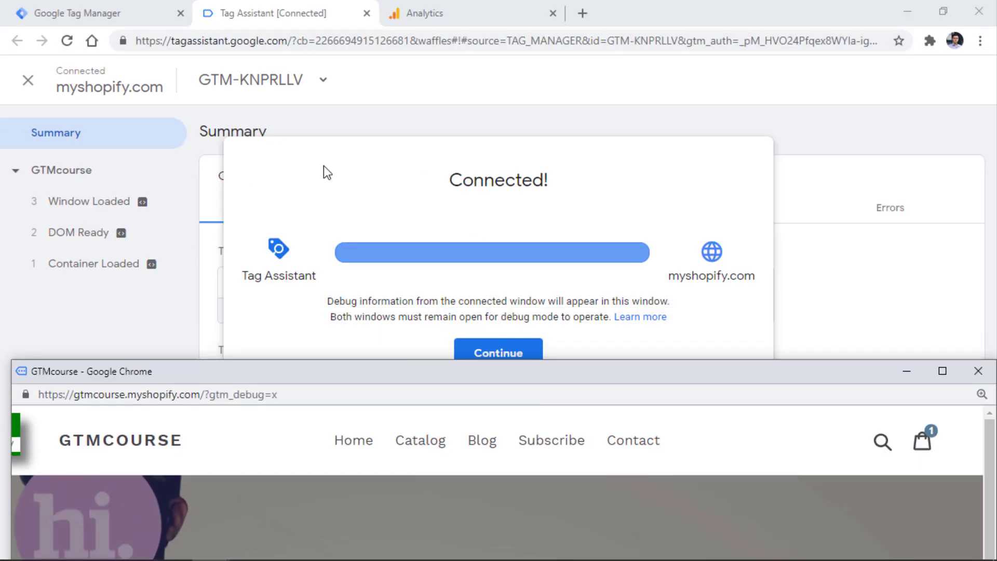
{"action": "left_click_drag", "start_coordinate": [369, 370], "coordinate": [375, 10]}
{"action": "left_click", "coordinate": [912, 12]}
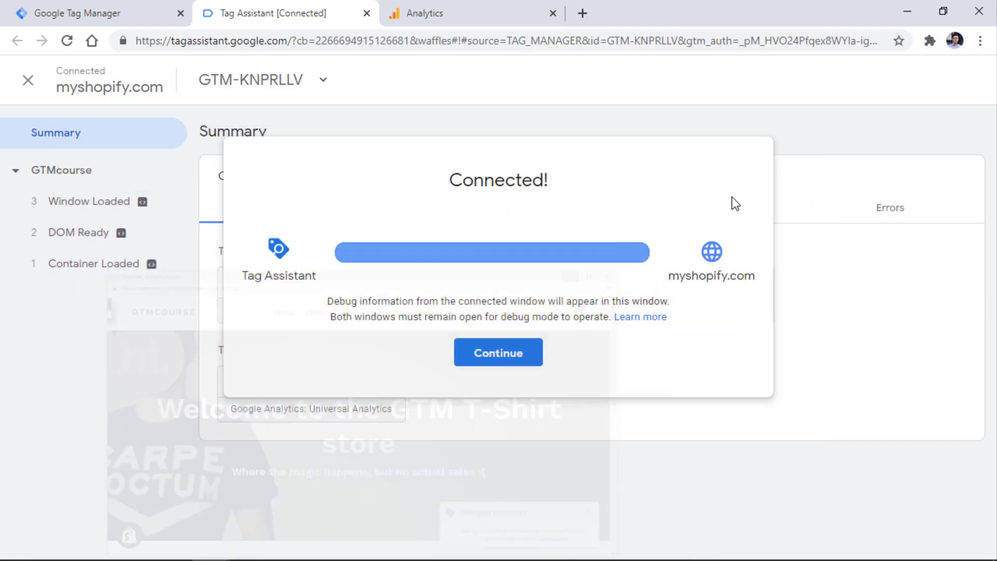
Bring back the store window and inspect the gtm_debug=x parameter in its URL.
{"action": "key", "text": "alt+Tab"}
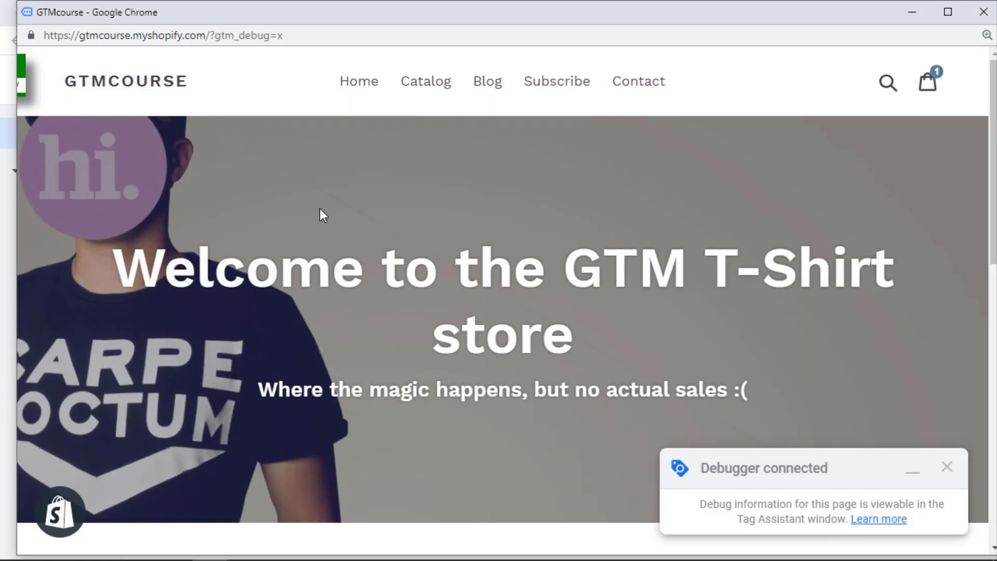
{"action": "left_click_drag", "start_coordinate": [292, 36], "coordinate": [215, 36]}
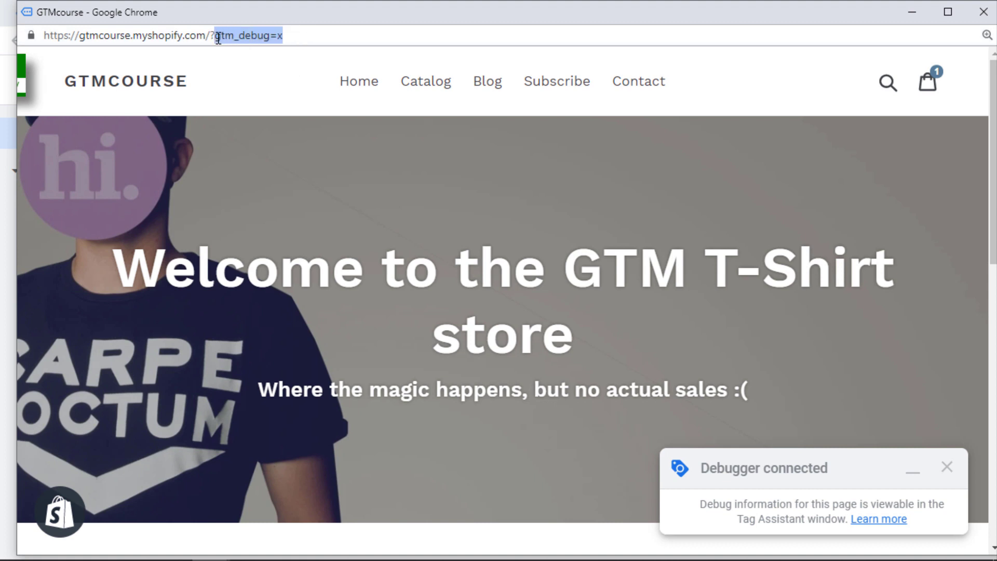
{"action": "left_click", "coordinate": [229, 36]}
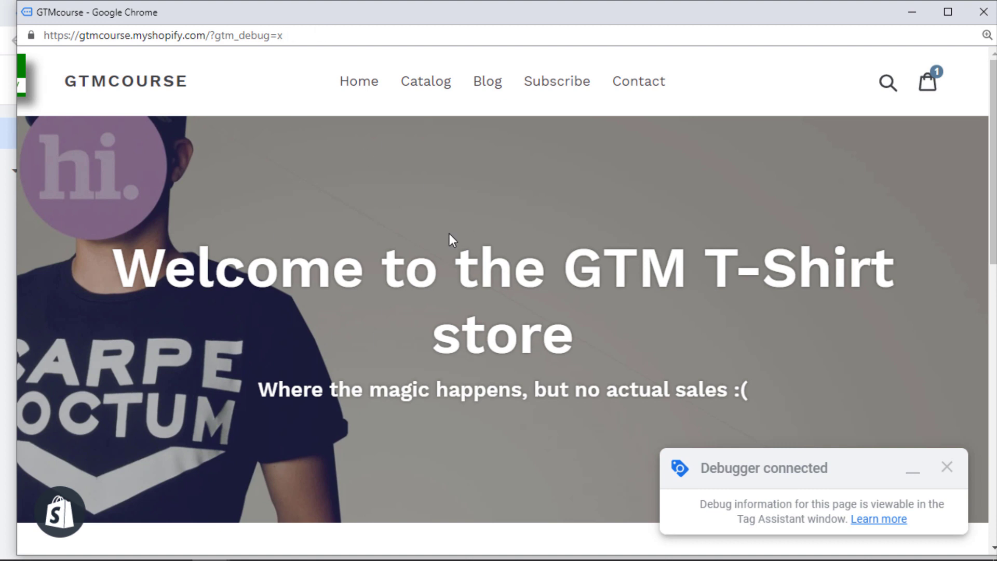
{"action": "key", "text": "alt+Tab"}
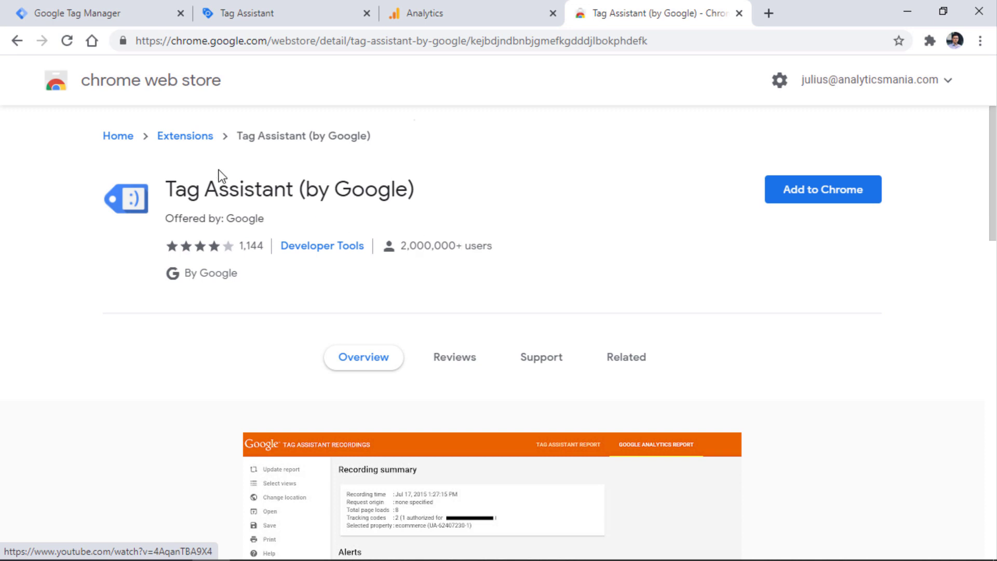
Review the Tag Manager and Tag Assistant pages, and add the Tag Assistant (by Google) extension to Chrome from its web store page.
{"action": "left_click", "coordinate": [114, 5]}
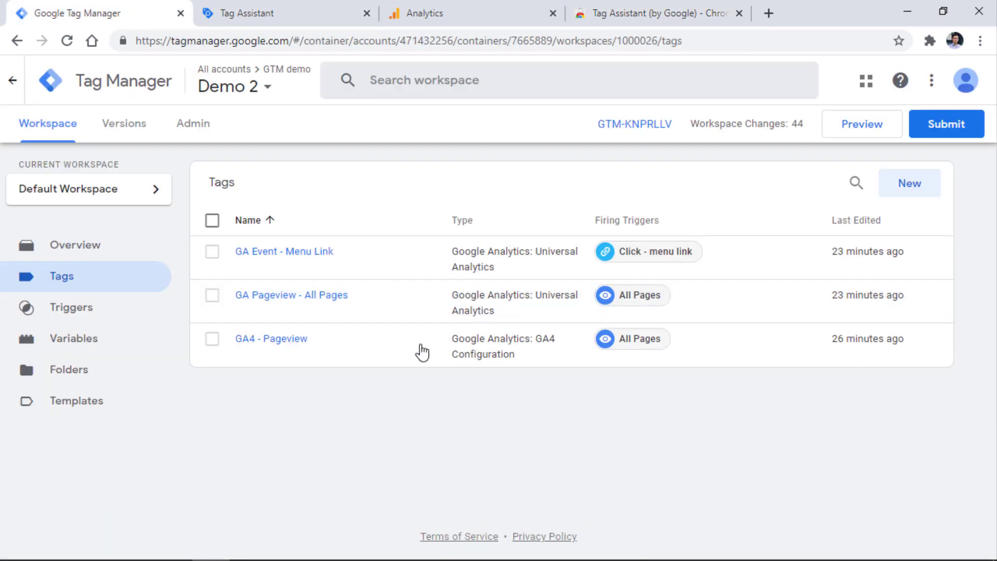
{"action": "left_click", "coordinate": [274, 12]}
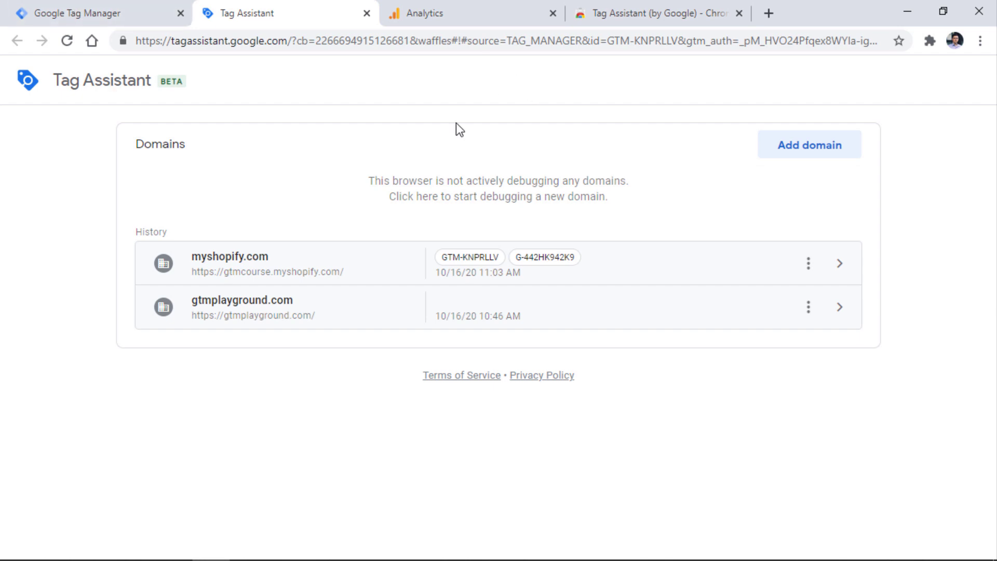
{"action": "left_click", "coordinate": [639, 13]}
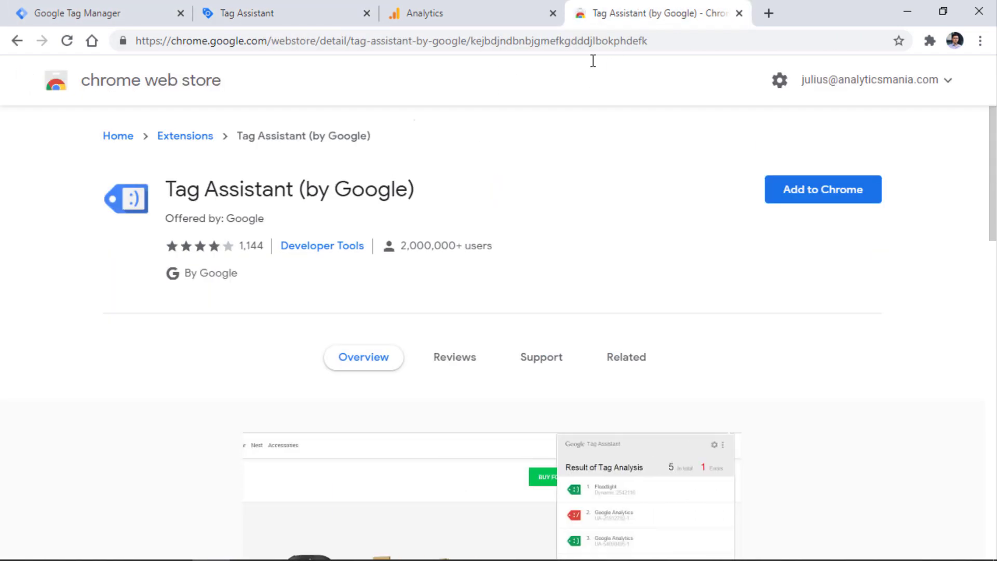
{"action": "left_click", "coordinate": [816, 187]}
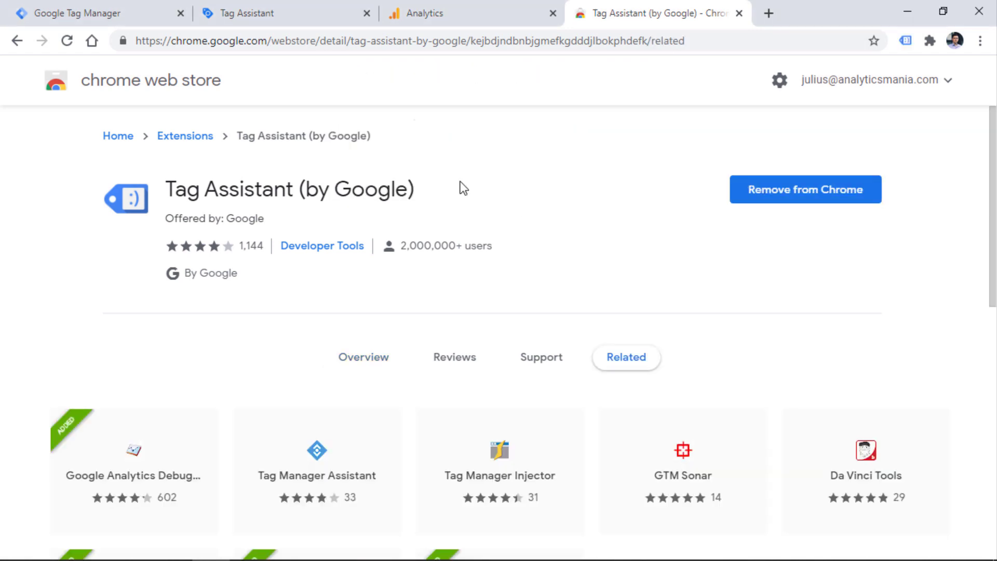
Close the Chrome Web Store and old Tag Assistant tabs, keeping the Tag Manager workspace in view.
{"action": "left_click", "coordinate": [144, 7]}
{"action": "left_click", "coordinate": [278, 6]}
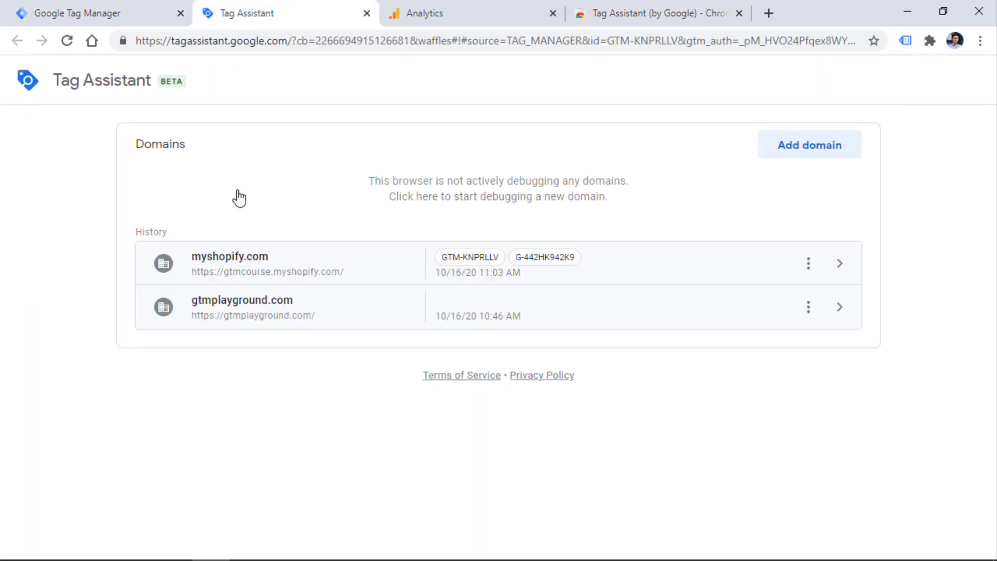
{"action": "left_click", "coordinate": [663, 12]}
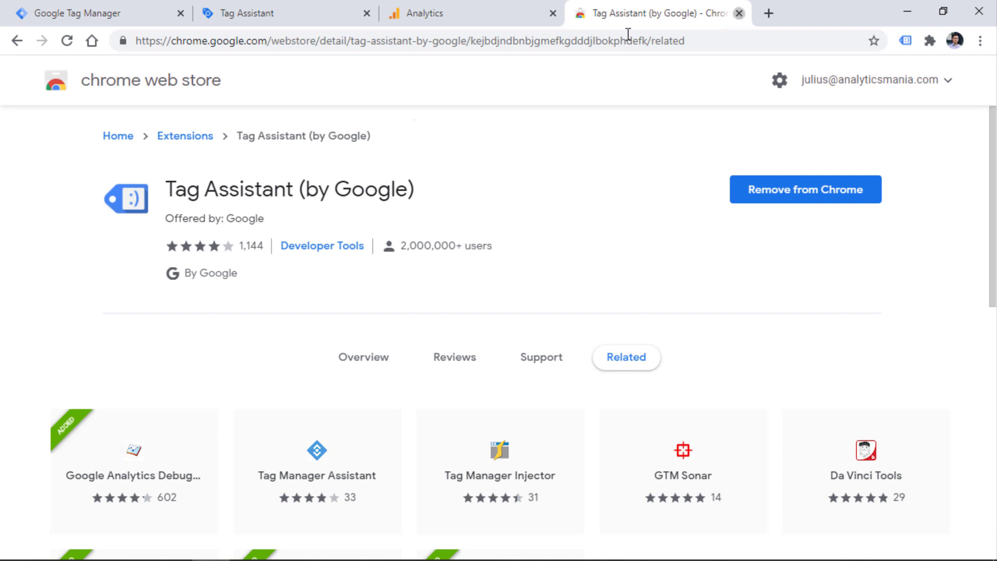
{"action": "key", "text": "ctrl+w"}
{"action": "left_click", "coordinate": [264, 6]}
{"action": "left_click", "coordinate": [84, 11]}
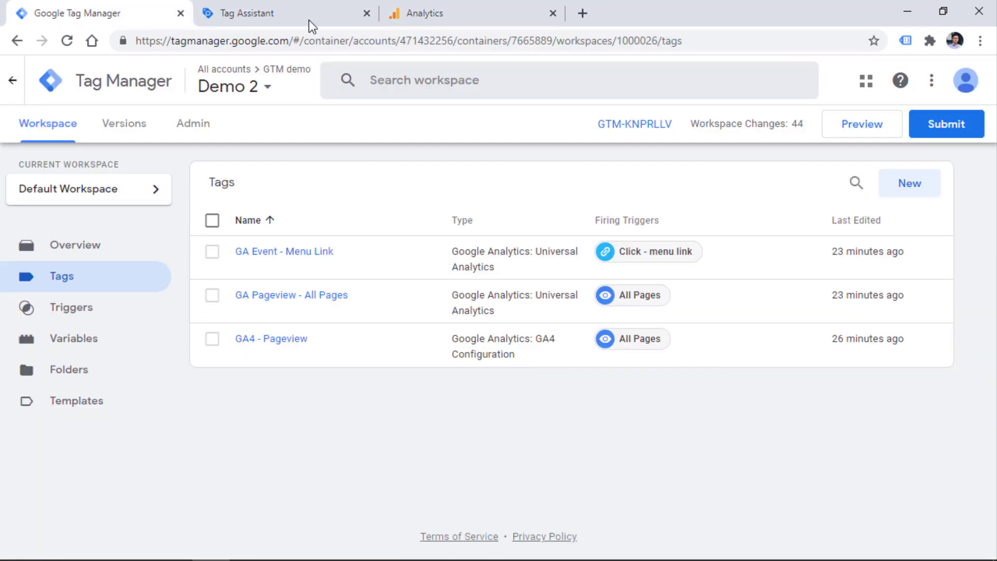
{"action": "left_click", "coordinate": [366, 13]}
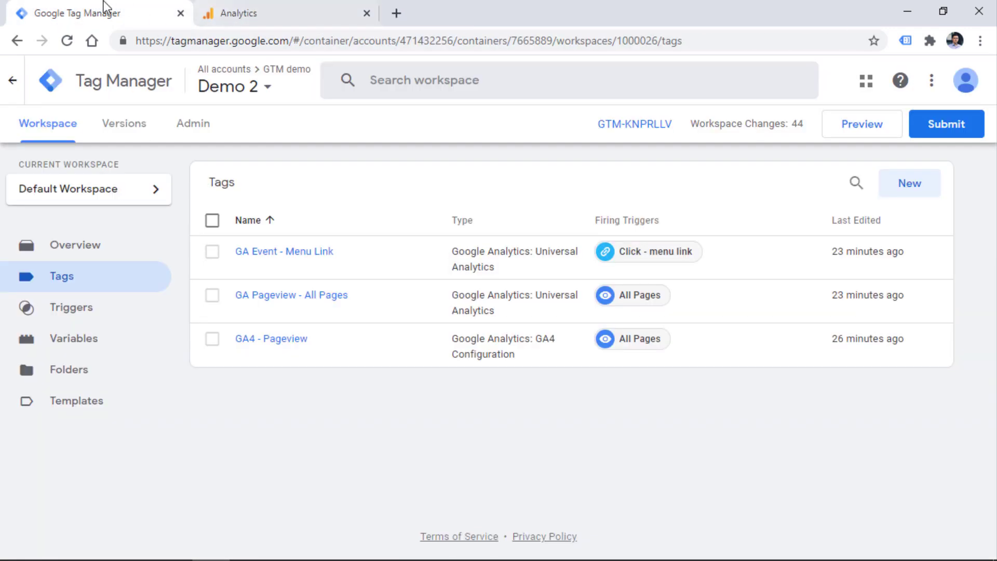
{"action": "left_click", "coordinate": [874, 124]}
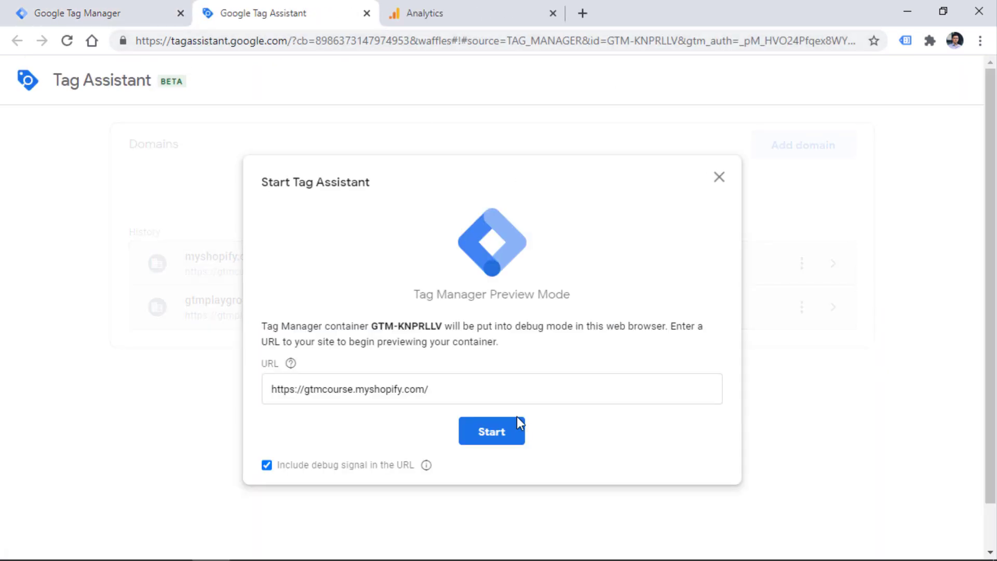
{"action": "left_click", "coordinate": [496, 441]}
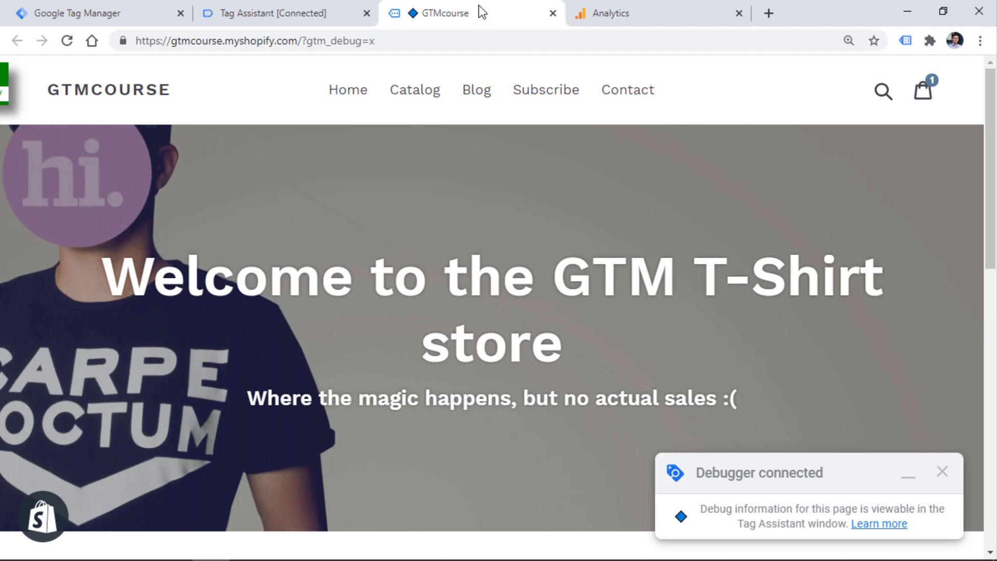
{"action": "left_click", "coordinate": [304, 9]}
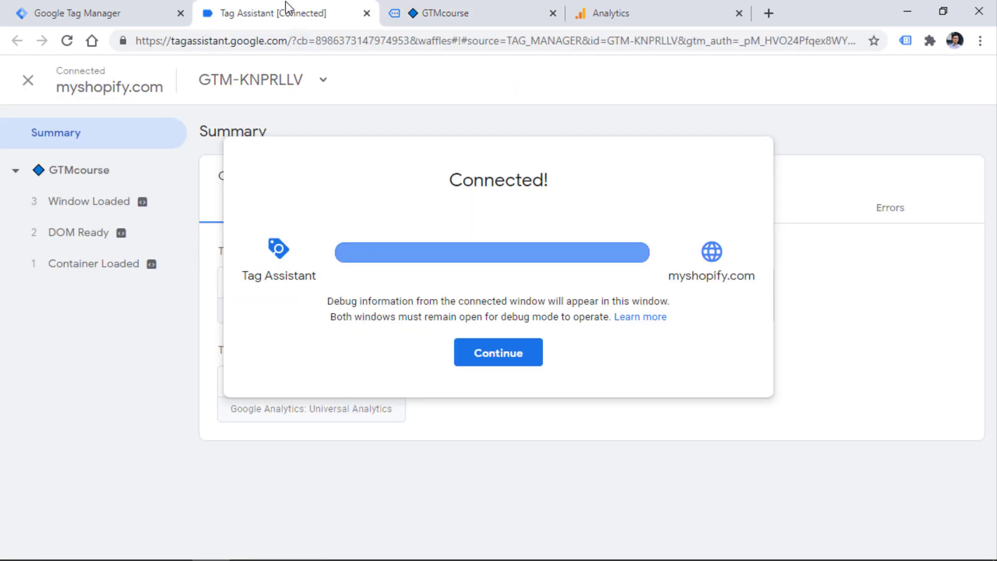
{"action": "key", "text": "Escape"}
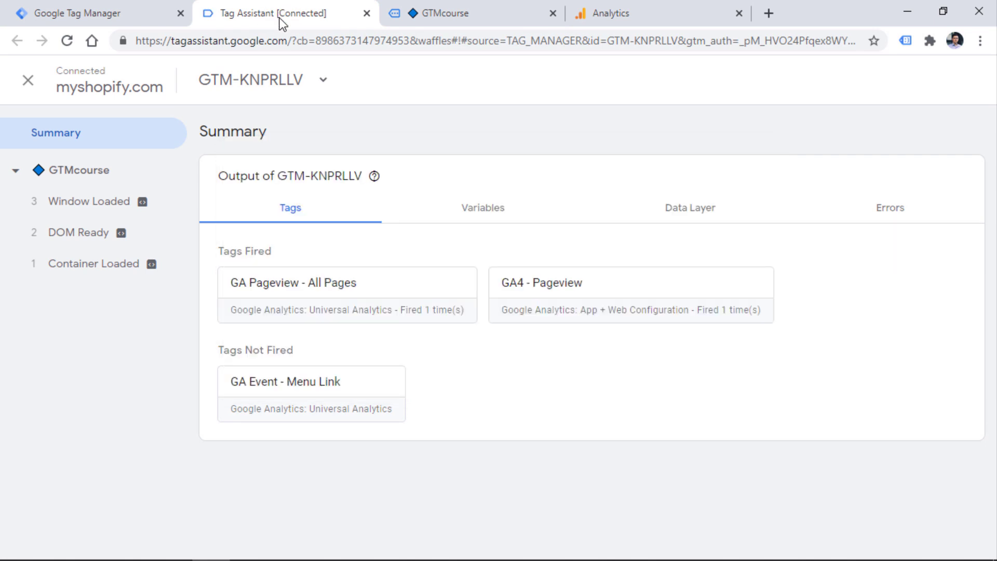
{"action": "left_click", "coordinate": [467, 13]}
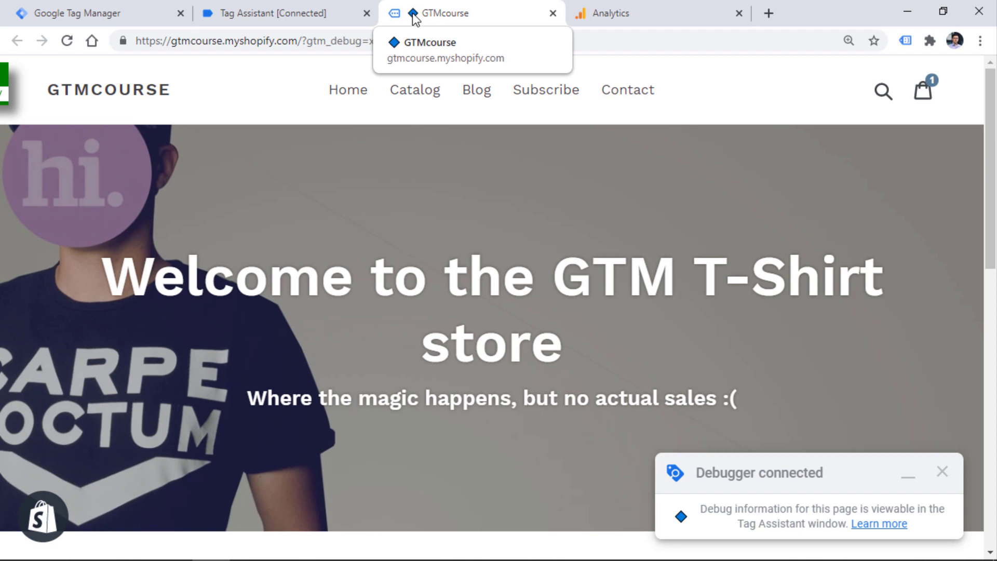
Open the store's Catalog and Contact pages in separate new tabs, checking the Tag Assistant summary in between.
{"action": "left_click", "coordinate": [426, 96], "text": "ctrl"}
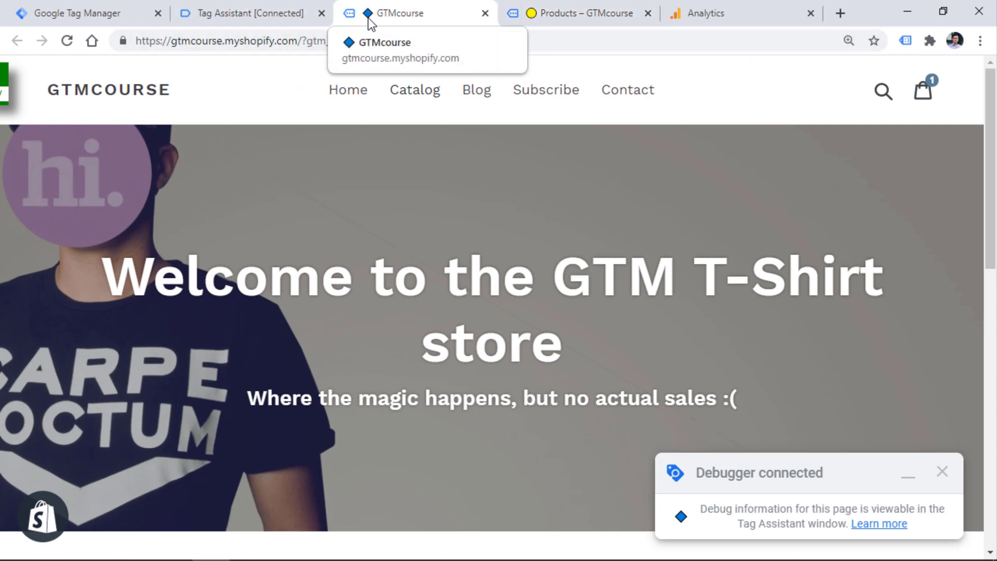
{"action": "left_click", "coordinate": [244, 13]}
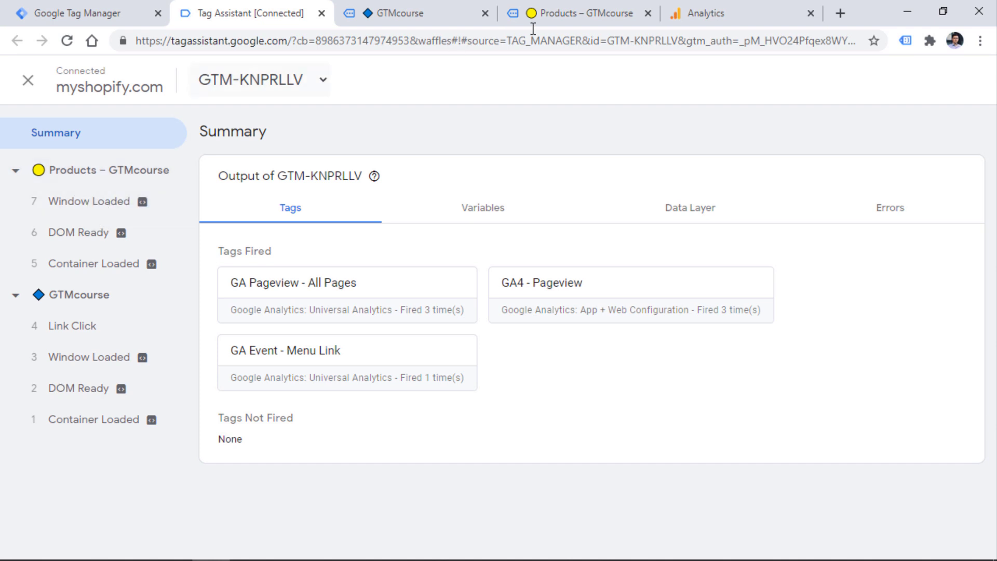
{"action": "left_click", "coordinate": [590, 11]}
{"action": "left_click", "coordinate": [636, 99], "text": "ctrl"}
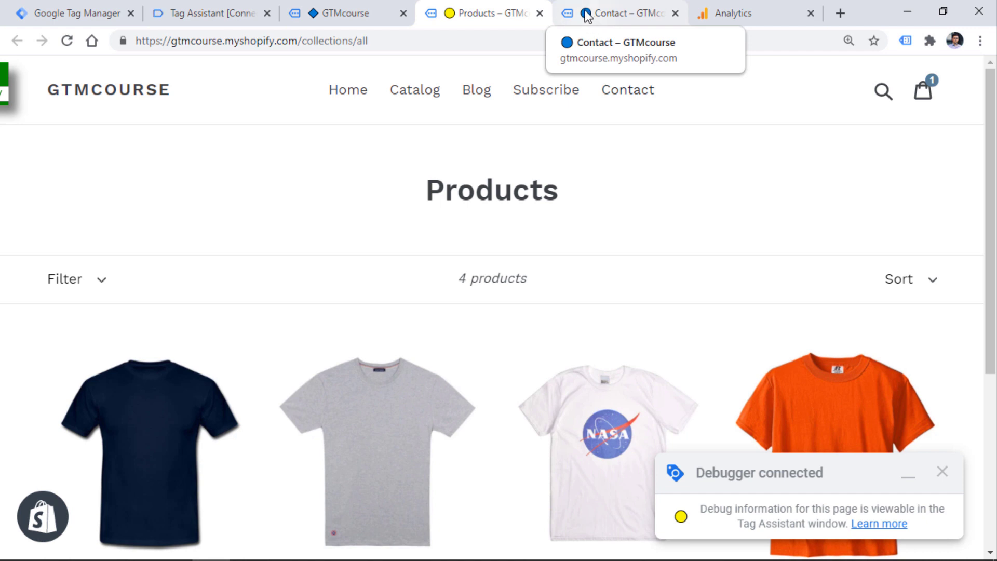
Inspect the Contact page's Container Loaded and Window Loaded events in Tag Assistant.
{"action": "left_click", "coordinate": [198, 14]}
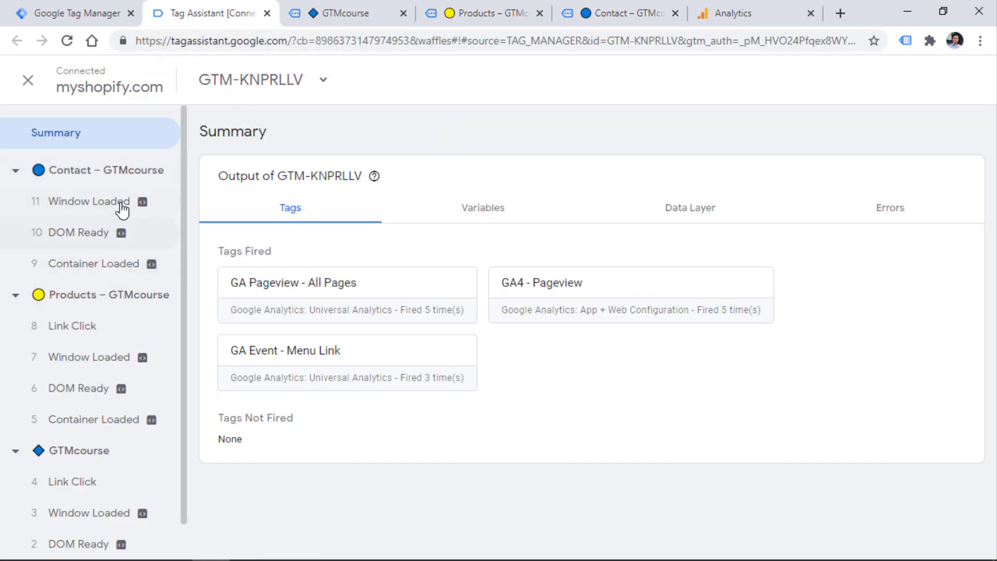
{"action": "left_click", "coordinate": [90, 258]}
{"action": "left_click", "coordinate": [78, 200]}
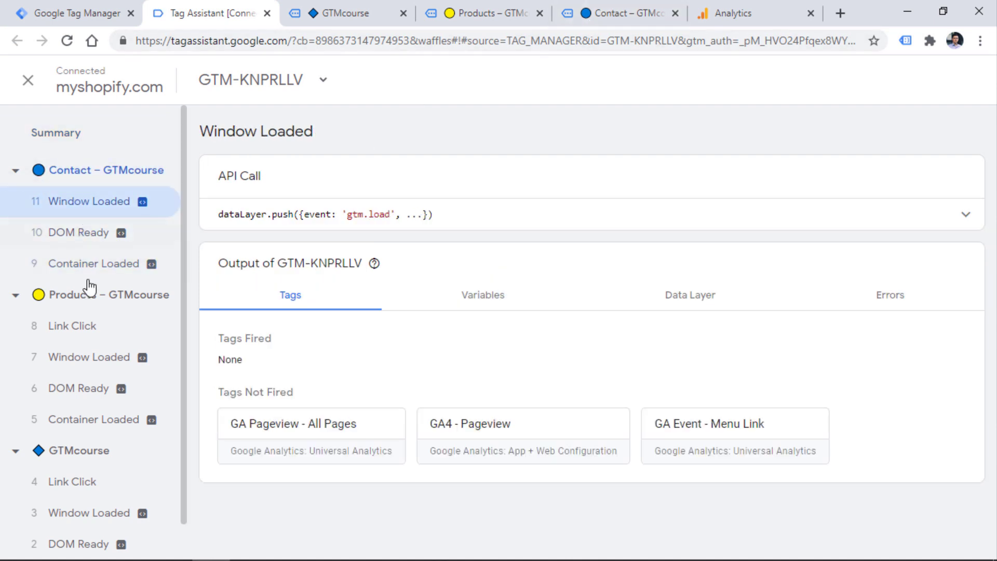
Close the store's Contact and Products tabs after looking over the open pages, and return to the Tag Assistant summary.
{"action": "left_click", "coordinate": [567, 14]}
{"action": "left_click", "coordinate": [114, 11]}
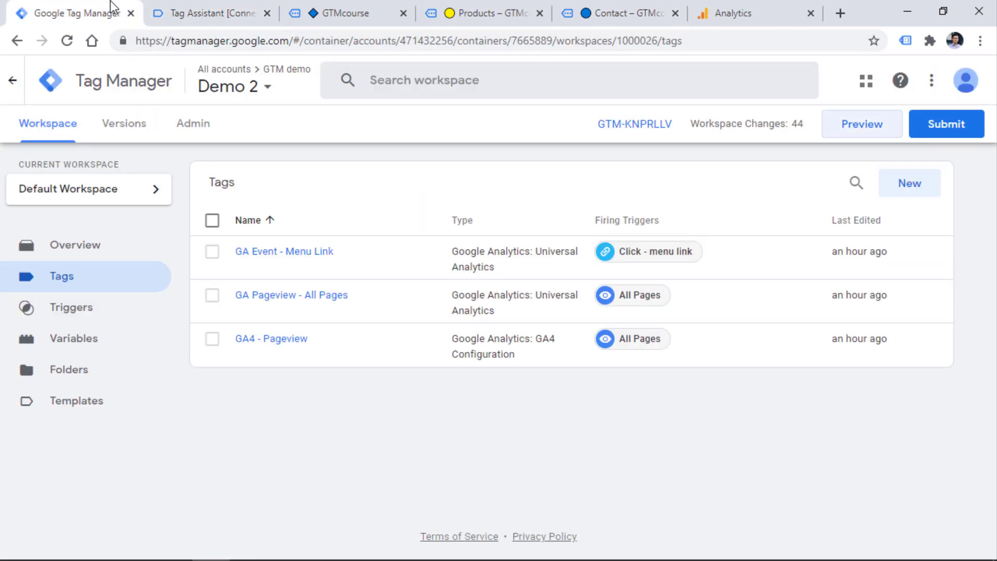
{"action": "left_click", "coordinate": [230, 7]}
{"action": "left_click", "coordinate": [618, 5]}
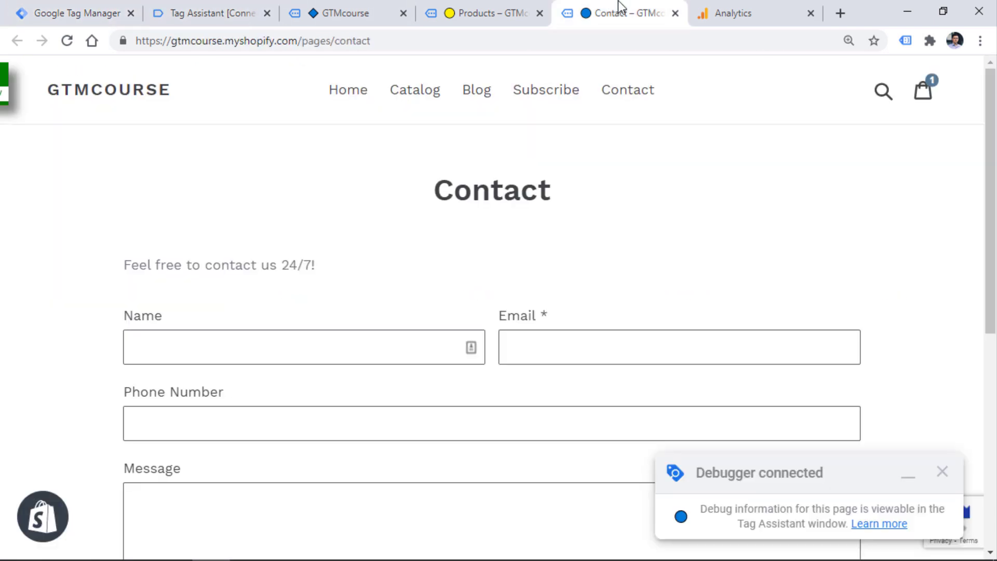
{"action": "key", "text": "ctrl+w"}
{"action": "key", "text": "ctrl+w"}
{"action": "left_click", "coordinate": [257, 2]}
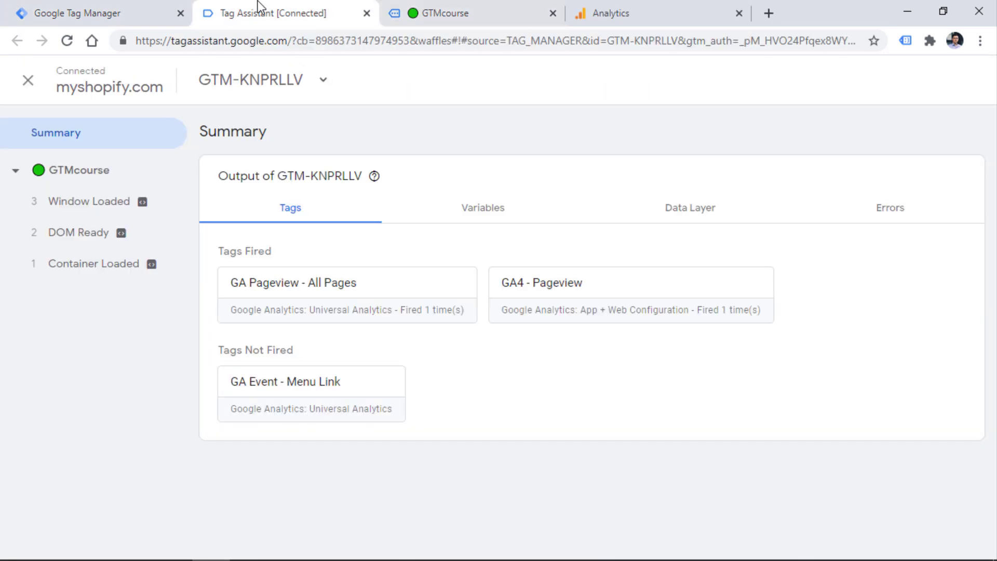